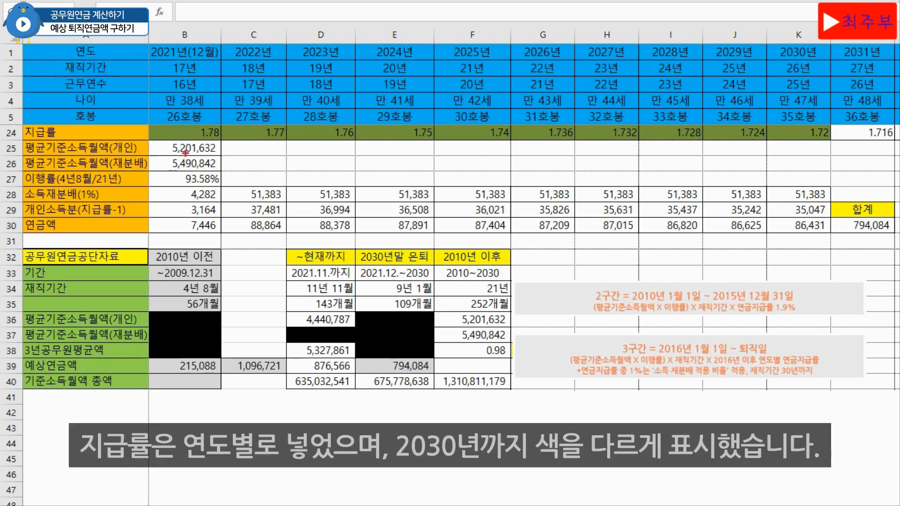
Underline the 지급률 values from 2021 to 2030 and circle the 2030년 heading, then clear the marks
{"action": "left_click_drag", "start_coordinate": [164, 140], "coordinate": [819, 135]}
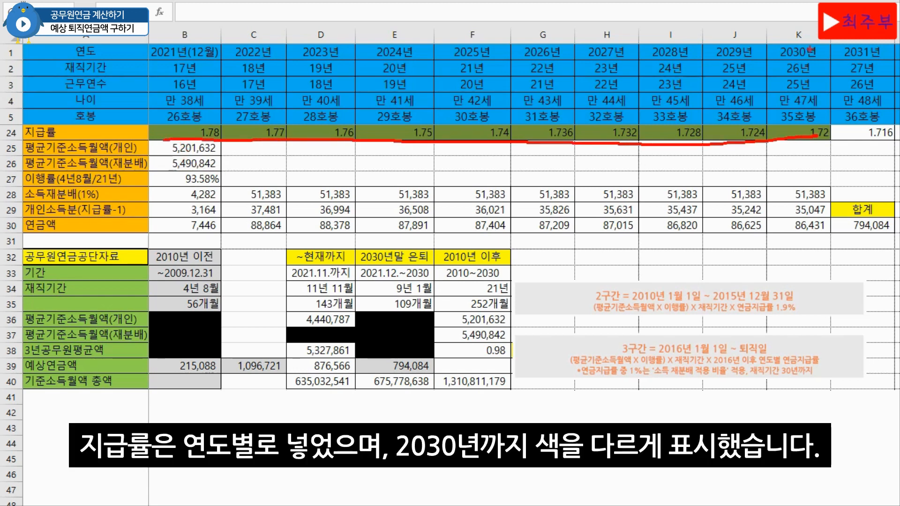
{"action": "mouse_move", "coordinate": [810, 58]}
{"action": "left_mouse_down"}
{"action": "mouse_move", "coordinate": [762, 51]}
{"action": "mouse_move", "coordinate": [823, 41]}
{"action": "mouse_move", "coordinate": [804, 61]}
{"action": "left_mouse_up"}
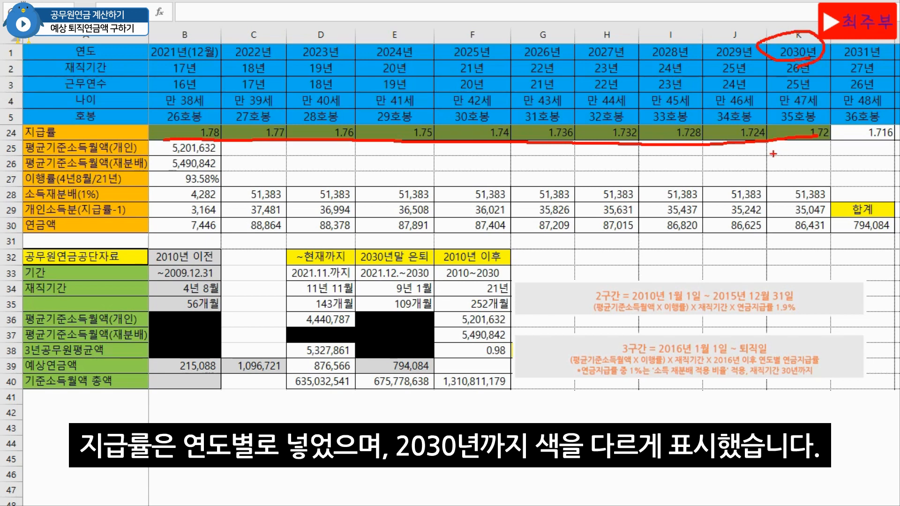
{"action": "key", "text": "Escape"}
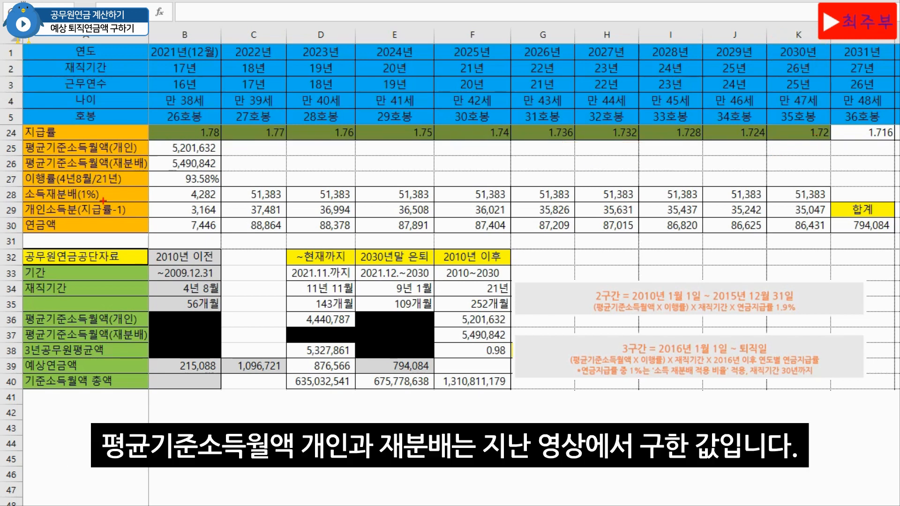
Bracket the personal and redistribution 평균기준소득월액 labels in rows 25–26 and their source values in F36:F37, clearing the marks
{"action": "mouse_move", "coordinate": [146, 145]}
{"action": "left_mouse_down"}
{"action": "mouse_move", "coordinate": [160, 155]}
{"action": "mouse_move", "coordinate": [157, 168]}
{"action": "left_mouse_up"}
{"action": "left_click_drag", "start_coordinate": [457, 316], "coordinate": [452, 334]}
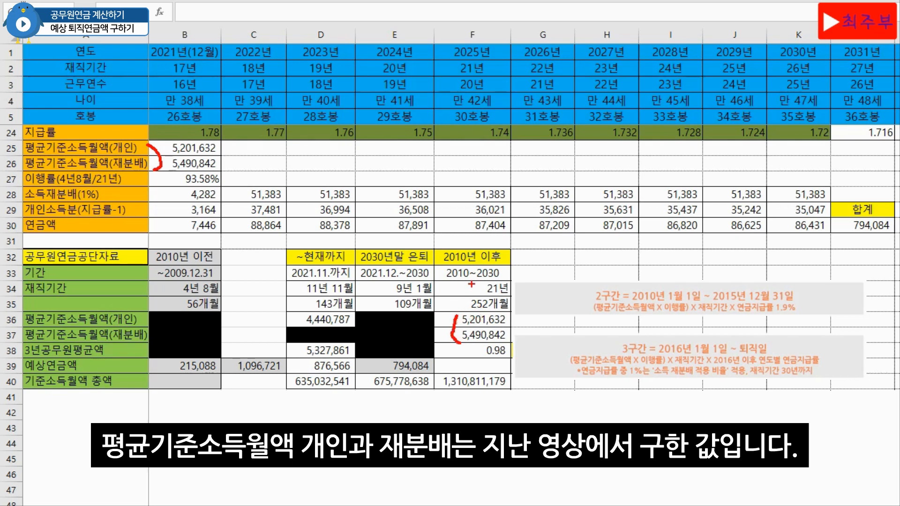
{"action": "key", "text": "e"}
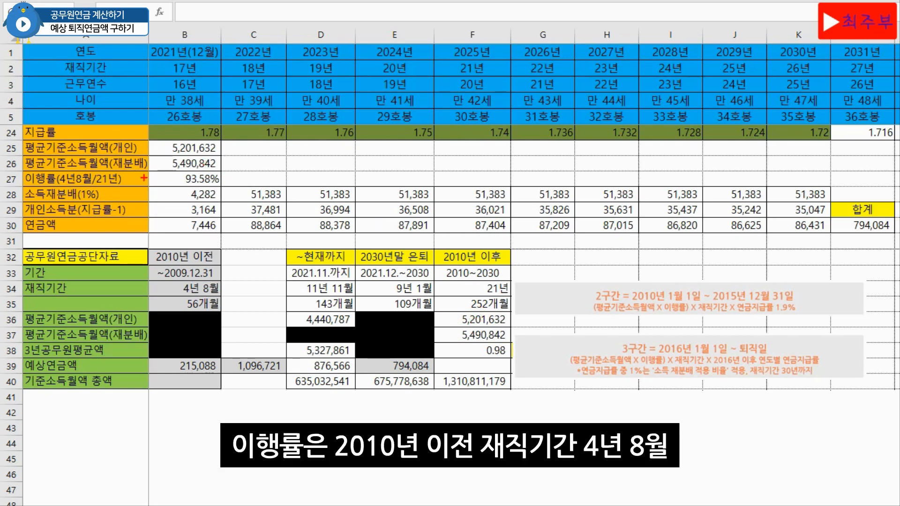
Underline the service periods in A27, B34 and F34 and circle the 이행률 value in B27, clearing the marks
{"action": "left_click_drag", "start_coordinate": [60, 185], "coordinate": [128, 184]}
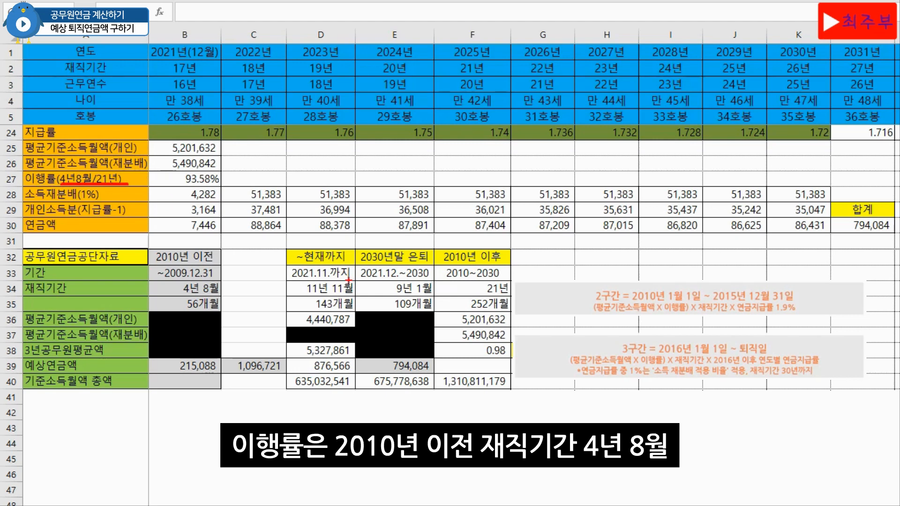
{"action": "left_click_drag", "start_coordinate": [173, 294], "coordinate": [227, 294]}
{"action": "left_click_drag", "start_coordinate": [466, 296], "coordinate": [512, 295]}
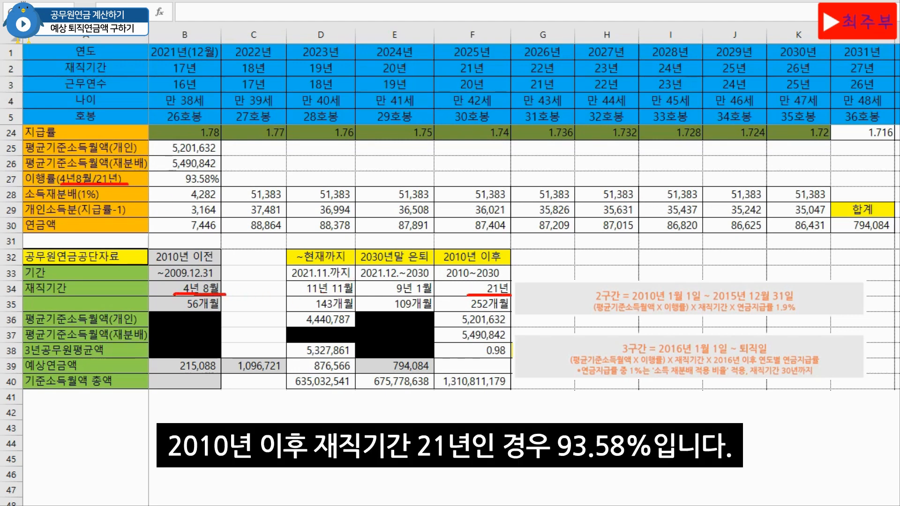
{"action": "mouse_move", "coordinate": [202, 187]}
{"action": "left_mouse_down"}
{"action": "mouse_move", "coordinate": [178, 185]}
{"action": "mouse_move", "coordinate": [201, 169]}
{"action": "mouse_move", "coordinate": [227, 182]}
{"action": "mouse_move", "coordinate": [195, 185]}
{"action": "left_mouse_up"}
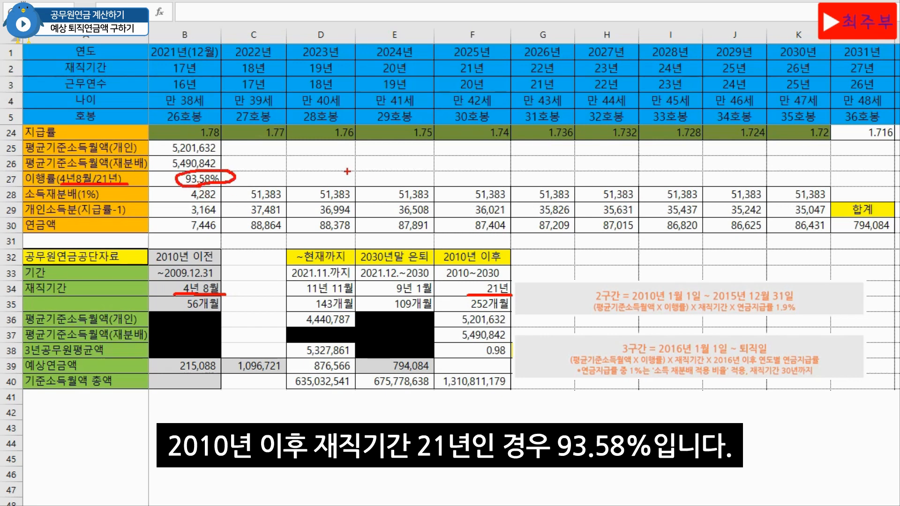
{"action": "key", "text": "Escape"}
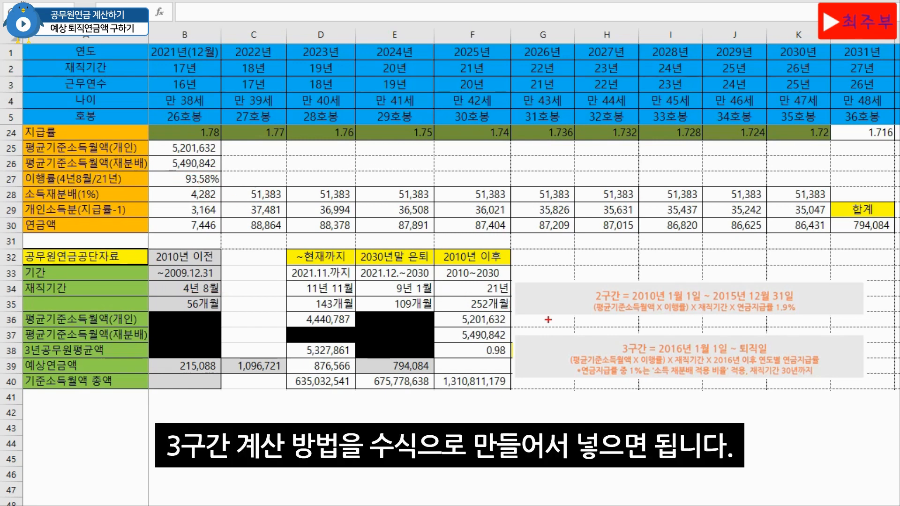
Mark the 3구간 calculation note and examine the 2022 소득재분배 formula in C28, marking its references and factors without changing it
{"action": "left_click_drag", "start_coordinate": [572, 345], "coordinate": [549, 367]}
{"action": "key", "text": "Escape"}
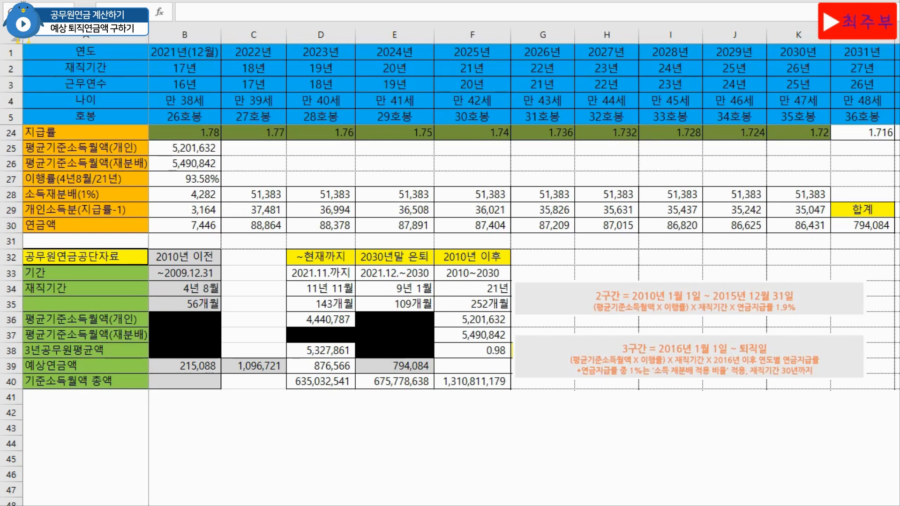
{"action": "left_click", "coordinate": [276, 195]}
{"action": "double_click", "coordinate": [276, 195]}
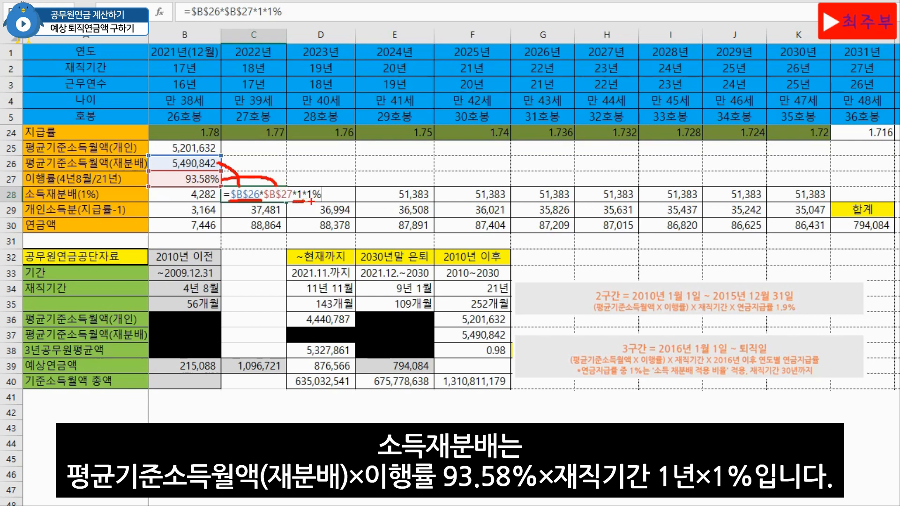
{"action": "left_click_drag", "start_coordinate": [327, 201], "coordinate": [336, 202]}
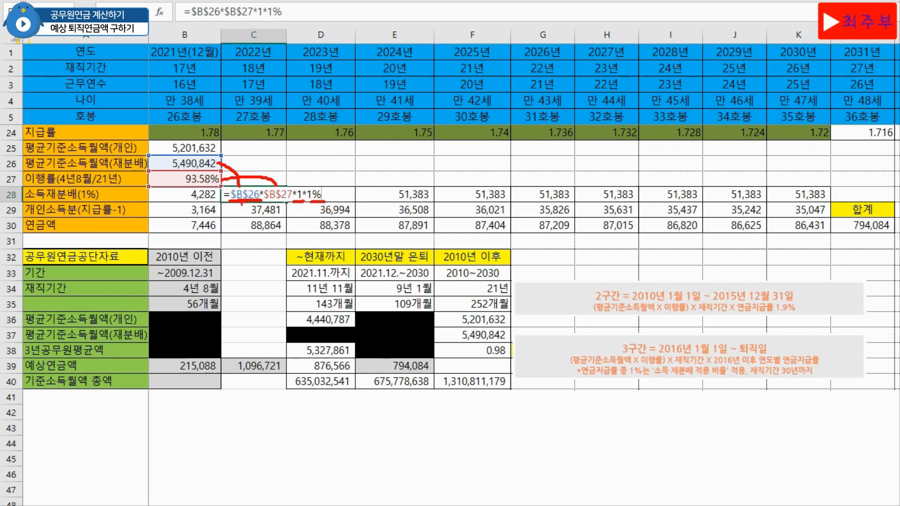
{"action": "left_click_drag", "start_coordinate": [240, 186], "coordinate": [293, 176]}
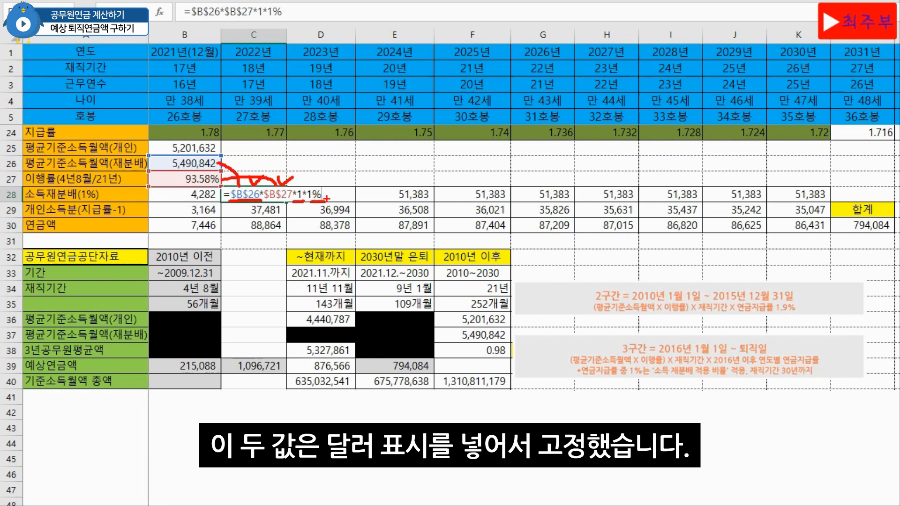
{"action": "key", "text": "Escape"}
{"action": "key", "text": "Escape"}
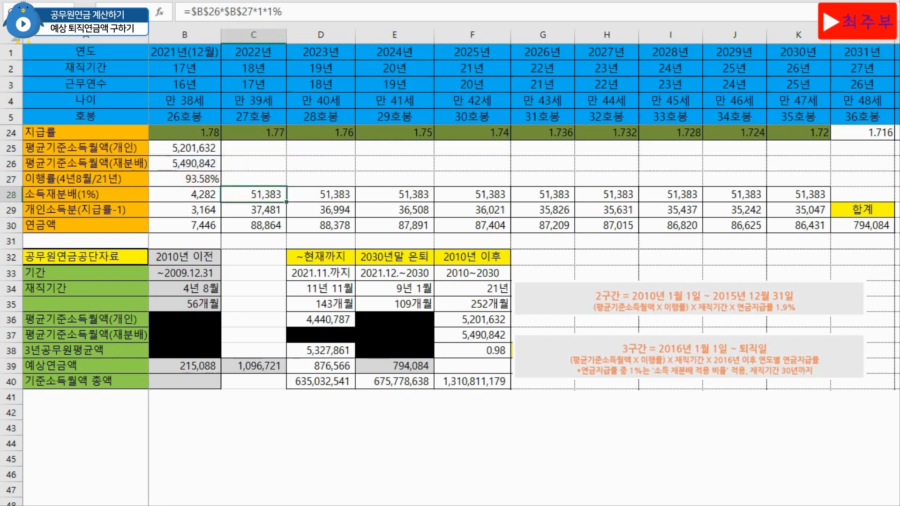
Examine the 2022 개인소득분 formula in C29, marking its source cells and the (C24-1)% factor without changing it
{"action": "double_click", "coordinate": [263, 211]}
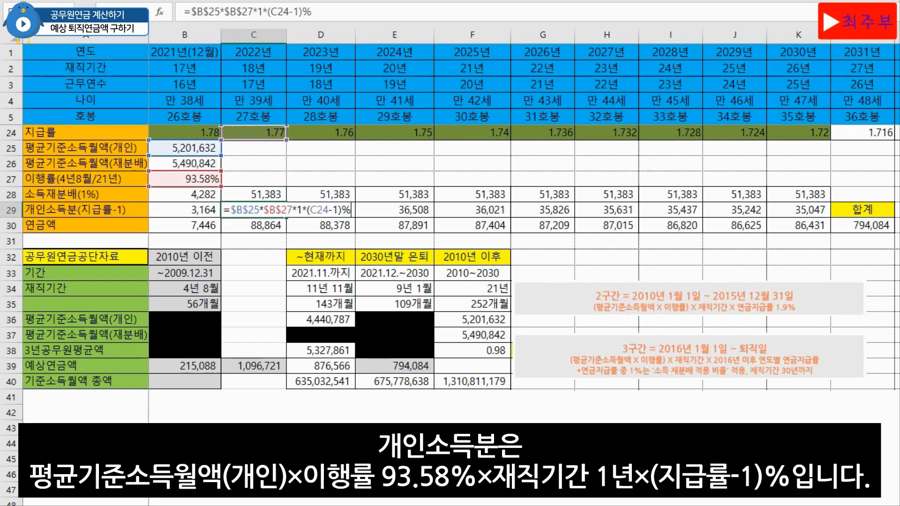
{"action": "left_click_drag", "start_coordinate": [231, 215], "coordinate": [294, 216]}
{"action": "mouse_move", "coordinate": [217, 151]}
{"action": "left_mouse_down"}
{"action": "mouse_move", "coordinate": [237, 197]}
{"action": "mouse_move", "coordinate": [262, 183]}
{"action": "mouse_move", "coordinate": [276, 198]}
{"action": "mouse_move", "coordinate": [340, 218]}
{"action": "mouse_move", "coordinate": [356, 207]}
{"action": "mouse_move", "coordinate": [315, 200]}
{"action": "left_mouse_up"}
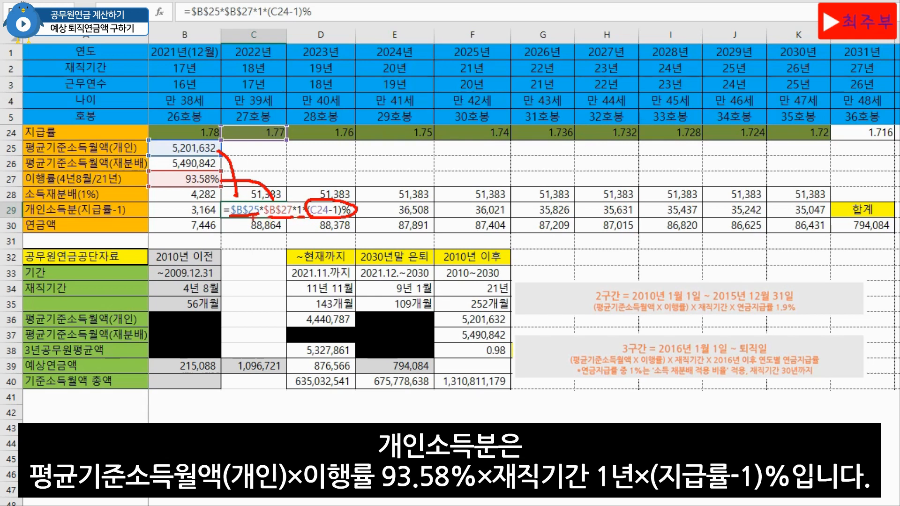
{"action": "key", "text": "Escape"}
{"action": "key", "text": "Escape"}
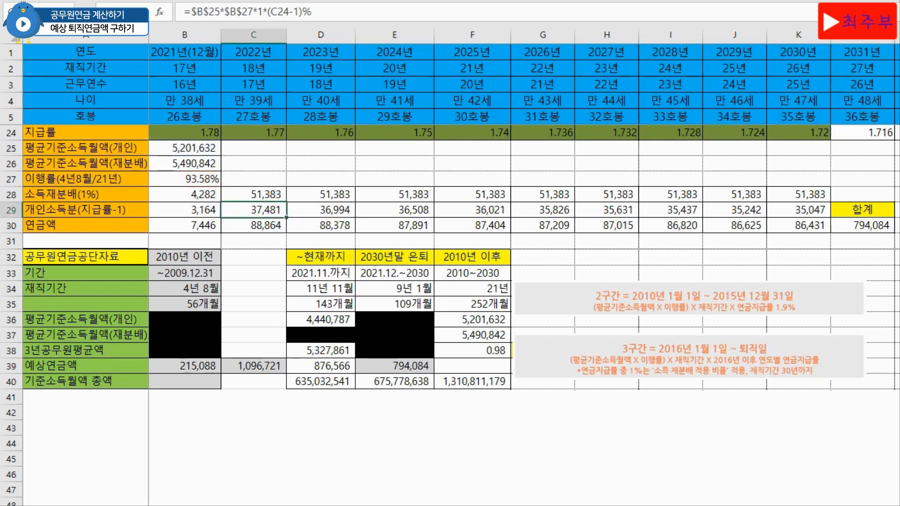
Mark the sum of C28 and C29 in C30, and fill the C28:C30 formulas across to 2030 in column K
{"action": "mouse_move", "coordinate": [230, 194]}
{"action": "left_mouse_down"}
{"action": "mouse_move", "coordinate": [230, 208]}
{"action": "mouse_move", "coordinate": [248, 204]}
{"action": "mouse_move", "coordinate": [244, 213]}
{"action": "mouse_move", "coordinate": [270, 233]}
{"action": "mouse_move", "coordinate": [286, 233]}
{"action": "left_mouse_up"}
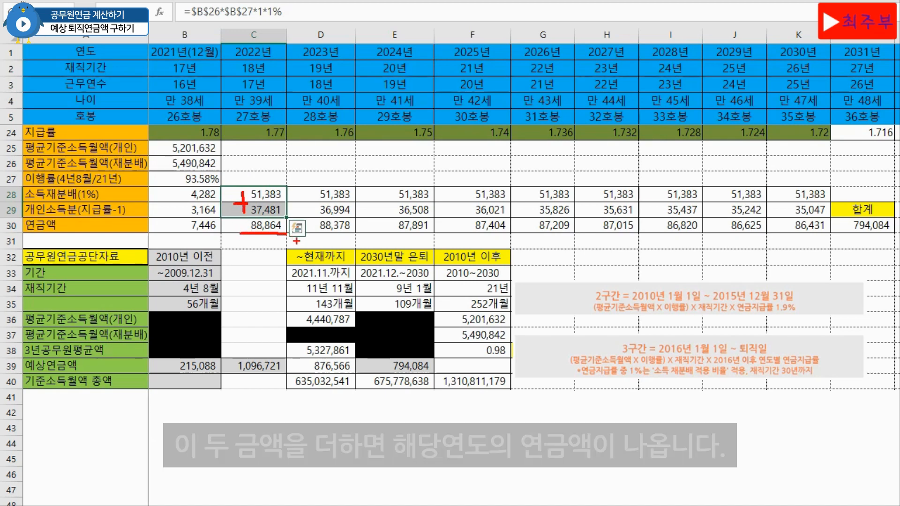
{"action": "key", "text": "Escape"}
{"action": "left_click_drag", "start_coordinate": [254, 210], "coordinate": [820, 230]}
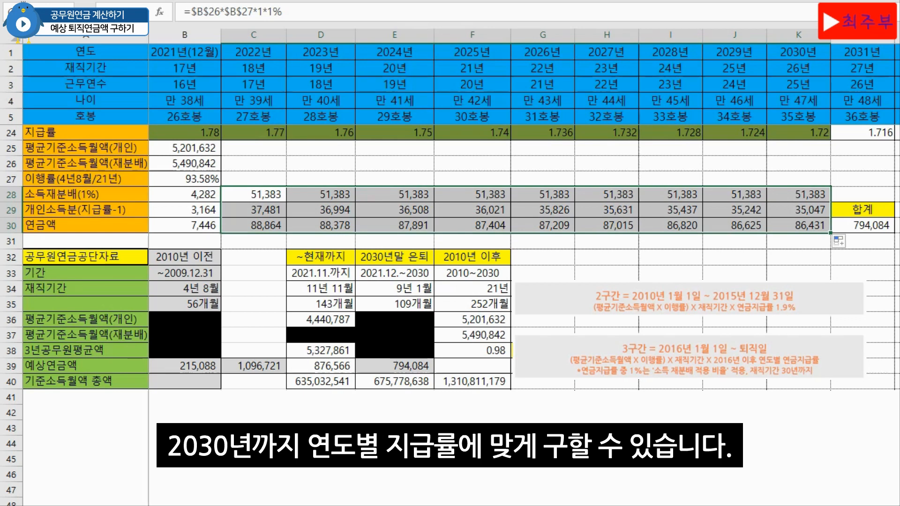
{"action": "left_click", "coordinate": [799, 241]}
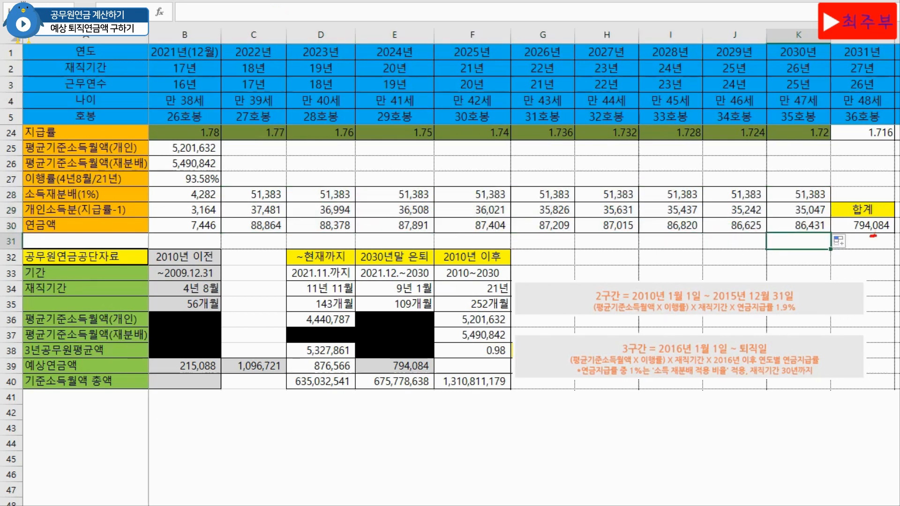
Circle the 합계 amount in L30 and the matching 예상연금액 in E39, then clear the marks
{"action": "mouse_move", "coordinate": [870, 237]}
{"action": "left_mouse_down"}
{"action": "mouse_move", "coordinate": [834, 208]}
{"action": "mouse_move", "coordinate": [884, 197]}
{"action": "mouse_move", "coordinate": [891, 229]}
{"action": "left_mouse_up"}
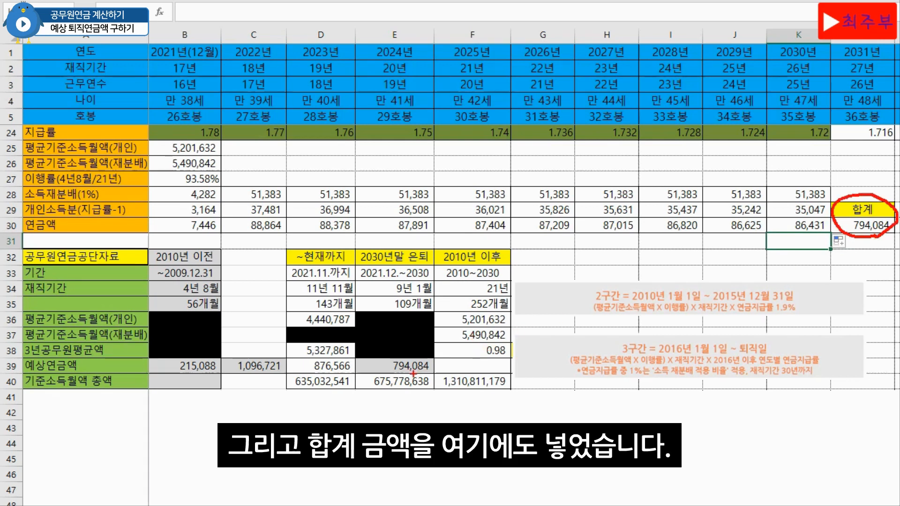
{"action": "mouse_move", "coordinate": [398, 373]}
{"action": "left_mouse_down"}
{"action": "mouse_move", "coordinate": [382, 362]}
{"action": "mouse_move", "coordinate": [443, 356]}
{"action": "mouse_move", "coordinate": [431, 371]}
{"action": "left_mouse_up"}
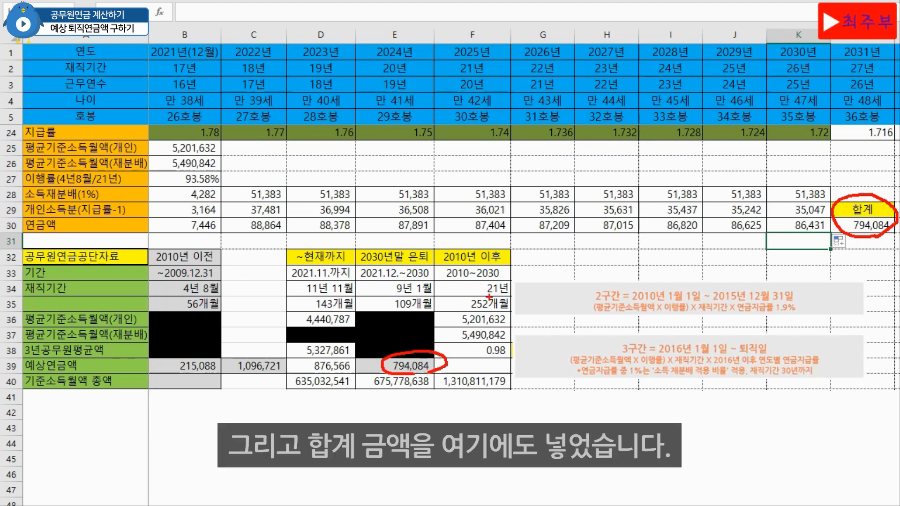
{"action": "key", "text": "Escape"}
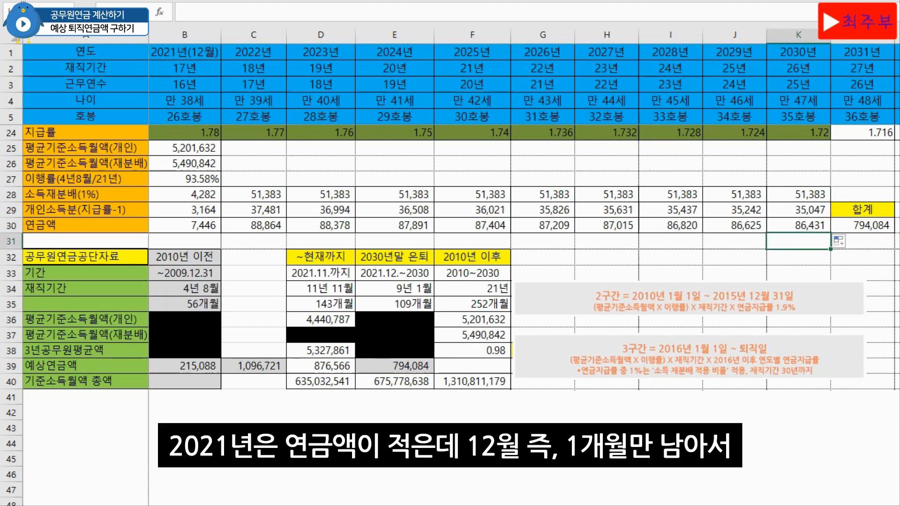
Examine the December 2021 소득재분배 formula in B28, marking its 1/12 service period factor
{"action": "left_click", "coordinate": [542, 257]}
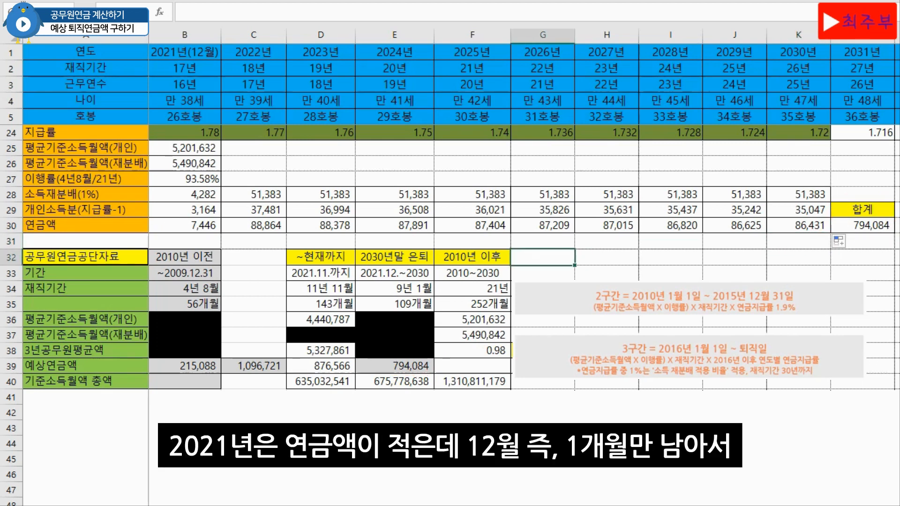
{"action": "double_click", "coordinate": [201, 194]}
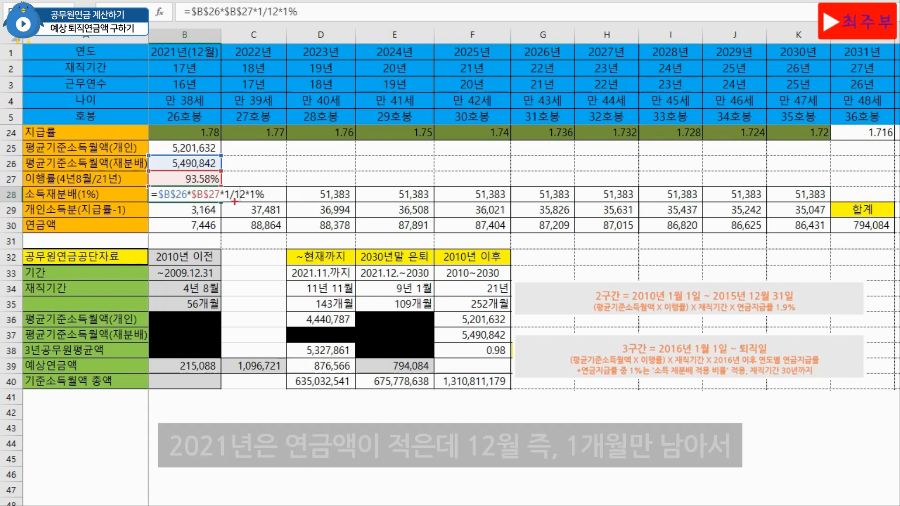
{"action": "mouse_move", "coordinate": [221, 192]}
{"action": "left_mouse_down"}
{"action": "mouse_move", "coordinate": [247, 190]}
{"action": "mouse_move", "coordinate": [233, 209]}
{"action": "left_mouse_up"}
{"action": "key", "text": "Escape"}
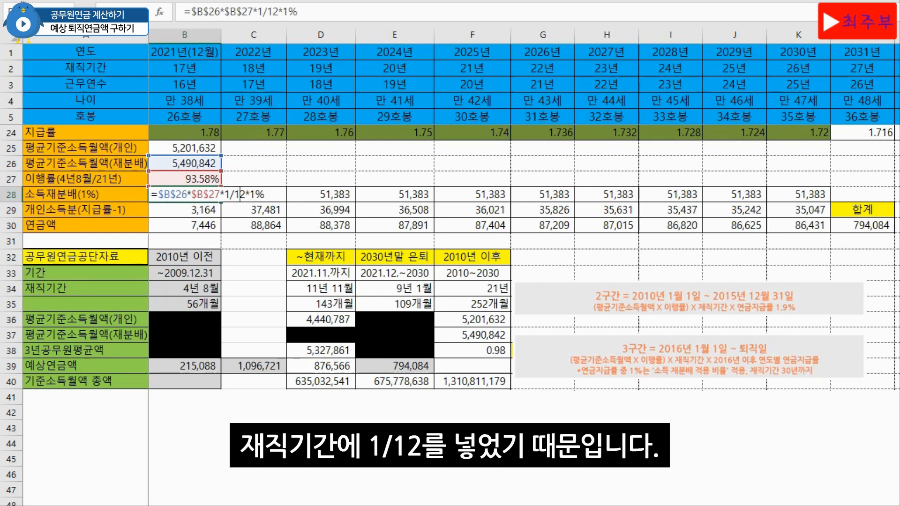
{"action": "key", "text": "Return"}
Examine the December 2021 개인소득분 formula in B29, circling its 1/12 factor and keeping the formula as it is
{"action": "key", "text": "F2"}
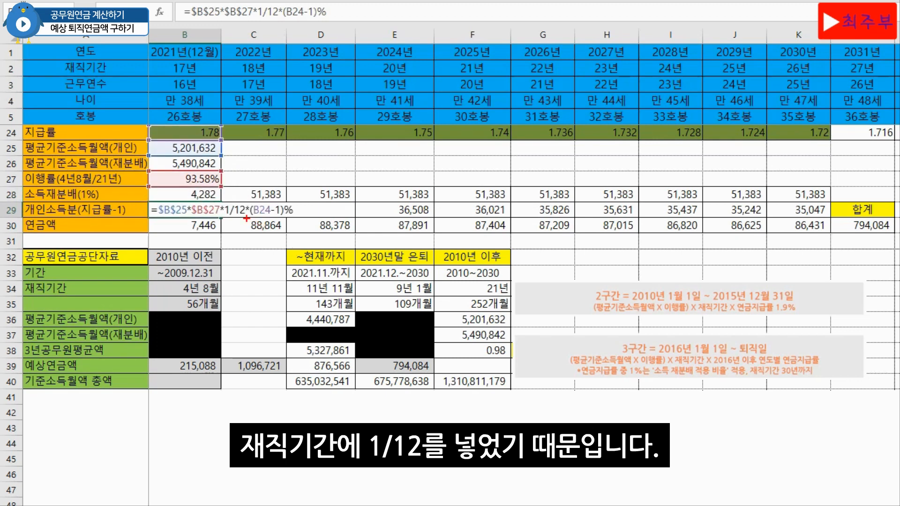
{"action": "mouse_move", "coordinate": [220, 214]}
{"action": "left_mouse_down"}
{"action": "mouse_move", "coordinate": [248, 204]}
{"action": "mouse_move", "coordinate": [239, 220]}
{"action": "left_mouse_up"}
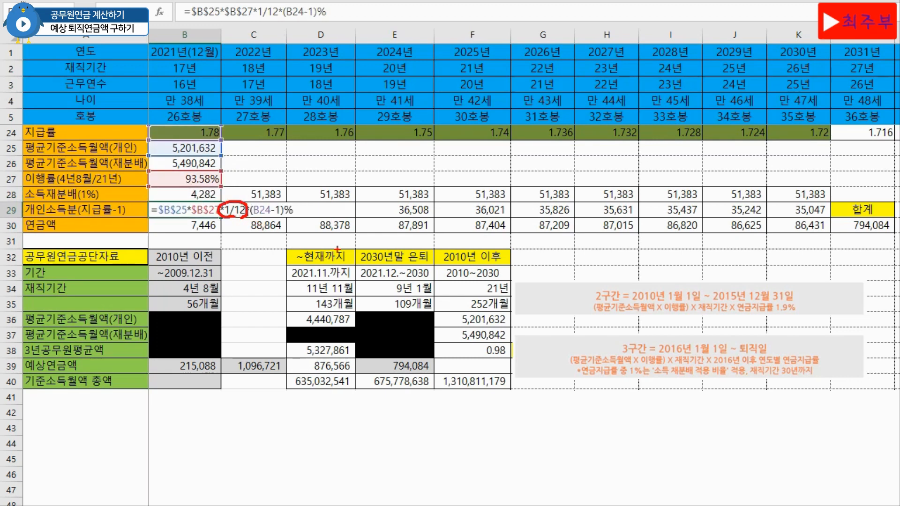
{"action": "key", "text": "Escape"}
{"action": "key", "text": "ctrl+Return"}
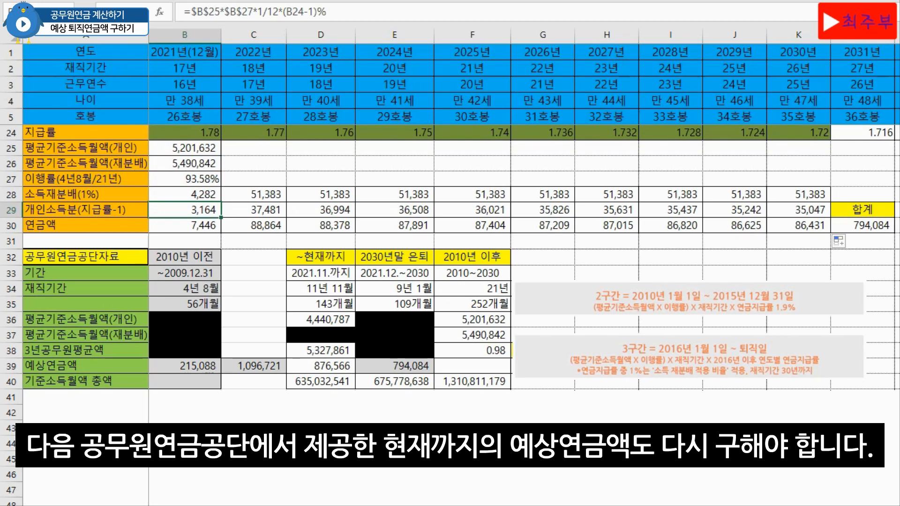
Underline the 예상연금액 to date in D39 and check-mark the personal 평균기준소득월액 in D36, then clear the marks
{"action": "left_click_drag", "start_coordinate": [294, 373], "coordinate": [349, 369]}
{"action": "left_click_drag", "start_coordinate": [294, 312], "coordinate": [305, 312]}
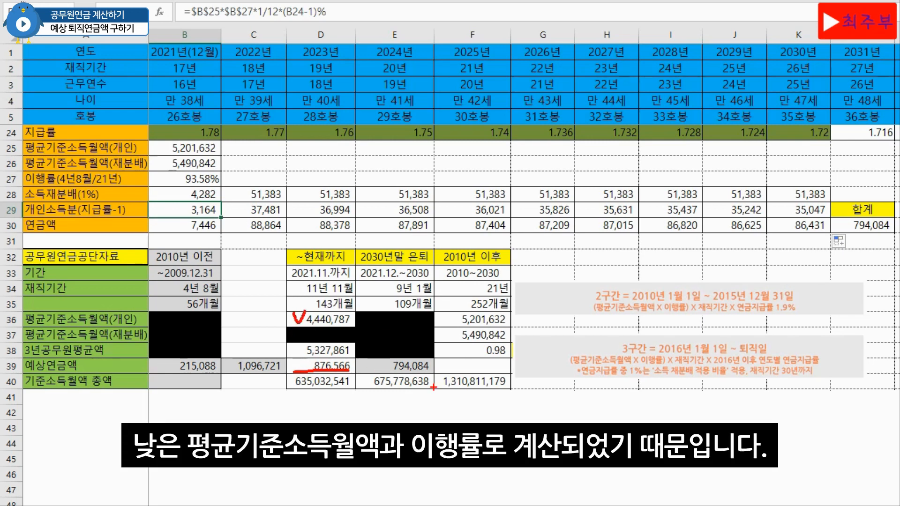
{"action": "key", "text": "Escape"}
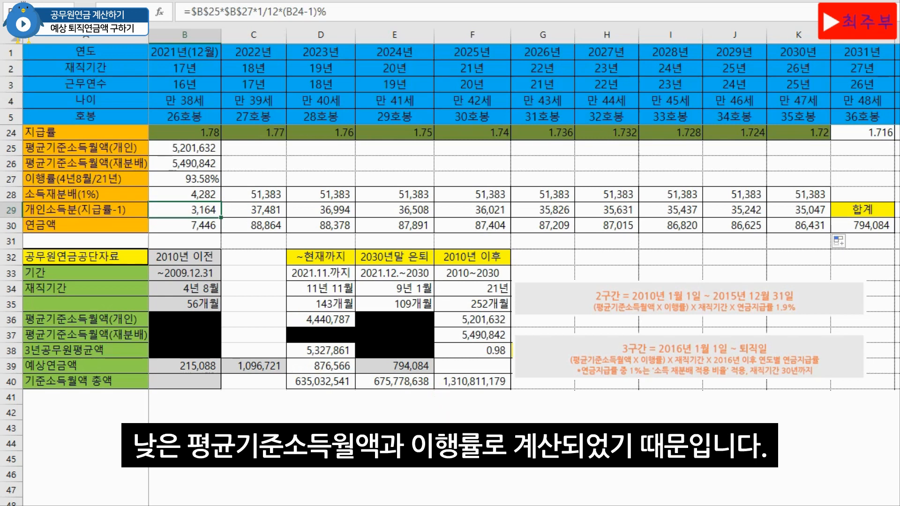
In the lower table starting at row 42, underline the 2010년~2015년 heading and circle its 지급률 in B43
{"action": "scroll", "coordinate": [450, 314], "scroll_direction": "down", "scroll_amount": 3}
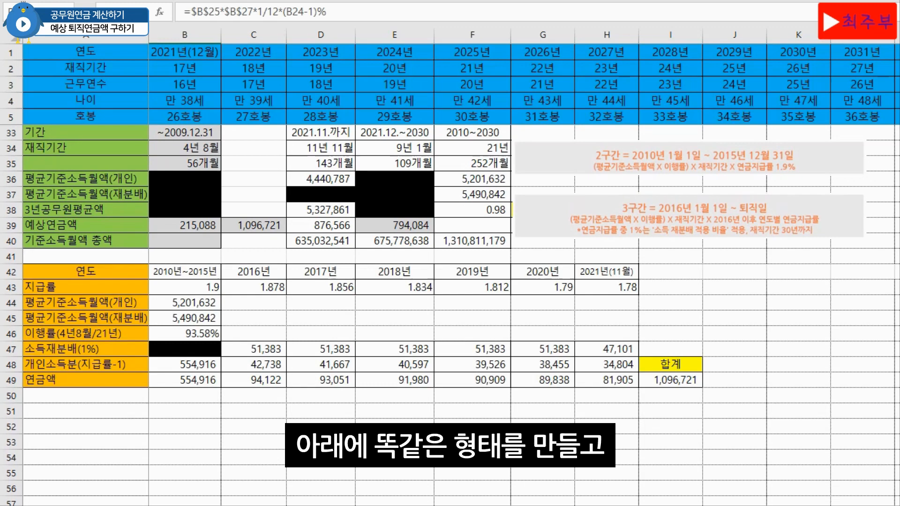
{"action": "scroll", "coordinate": [450, 315], "scroll_direction": "down", "scroll_amount": 1}
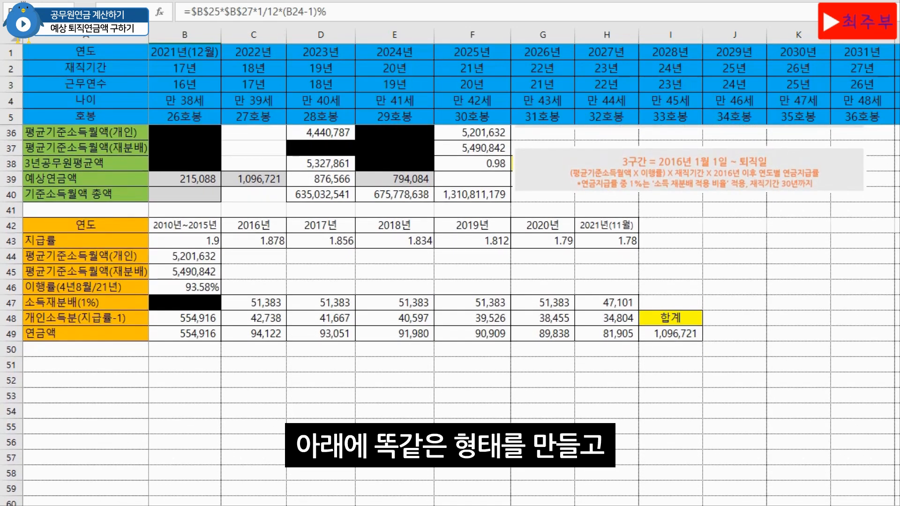
{"action": "scroll", "coordinate": [450, 314], "scroll_direction": "up", "scroll_amount": 1}
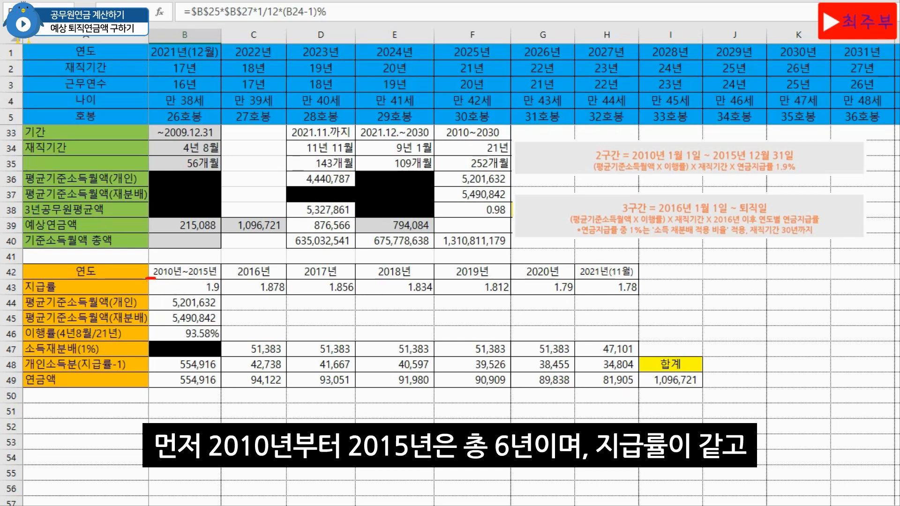
{"action": "mouse_move", "coordinate": [148, 277]}
{"action": "left_mouse_down"}
{"action": "mouse_move", "coordinate": [222, 278]}
{"action": "mouse_move", "coordinate": [206, 297]}
{"action": "mouse_move", "coordinate": [193, 280]}
{"action": "mouse_move", "coordinate": [226, 293]}
{"action": "mouse_move", "coordinate": [214, 301]}
{"action": "left_mouse_up"}
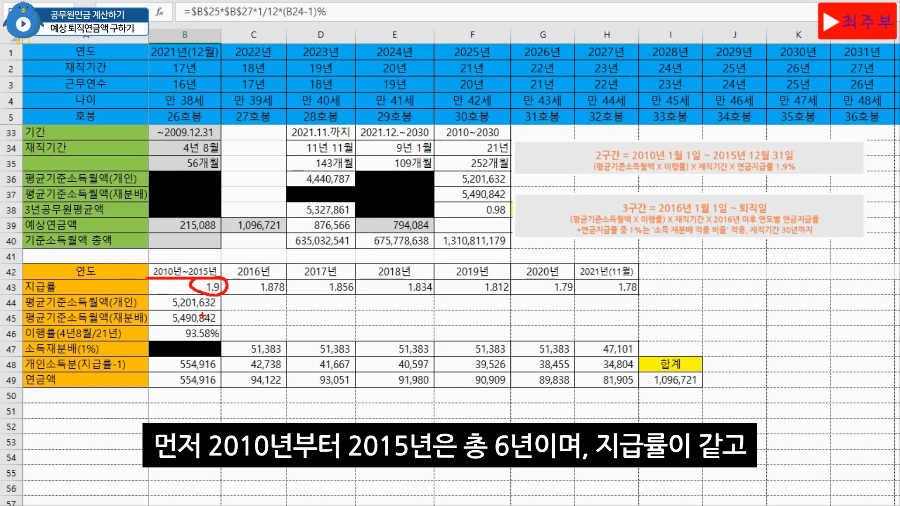
Clear the marks and examine the 2010년~2015년 개인소득분 formula in B48, circling its service period factor of 6
{"action": "key", "text": "Escape"}
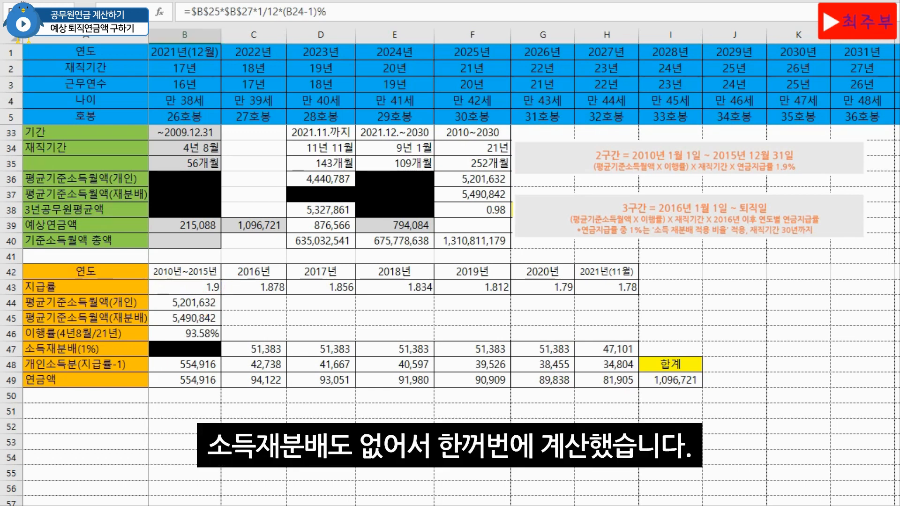
{"action": "double_click", "coordinate": [197, 365]}
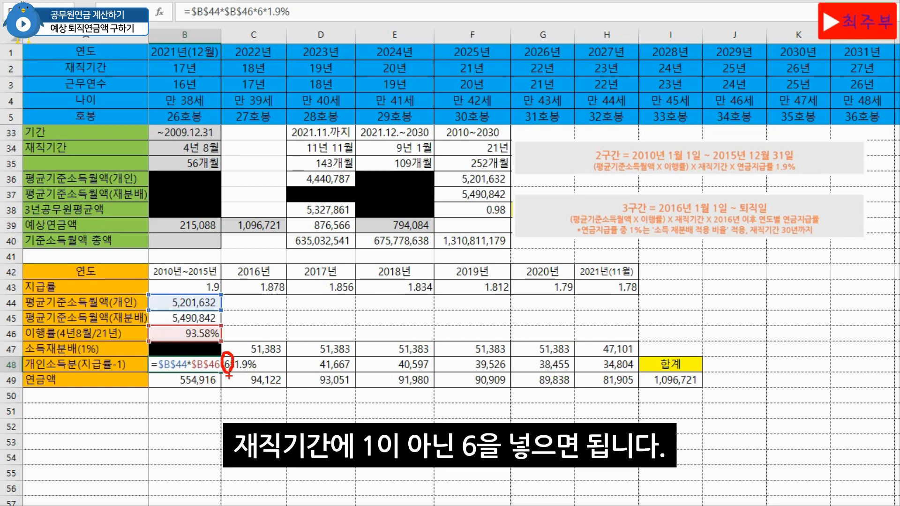
{"action": "key", "text": "Return"}
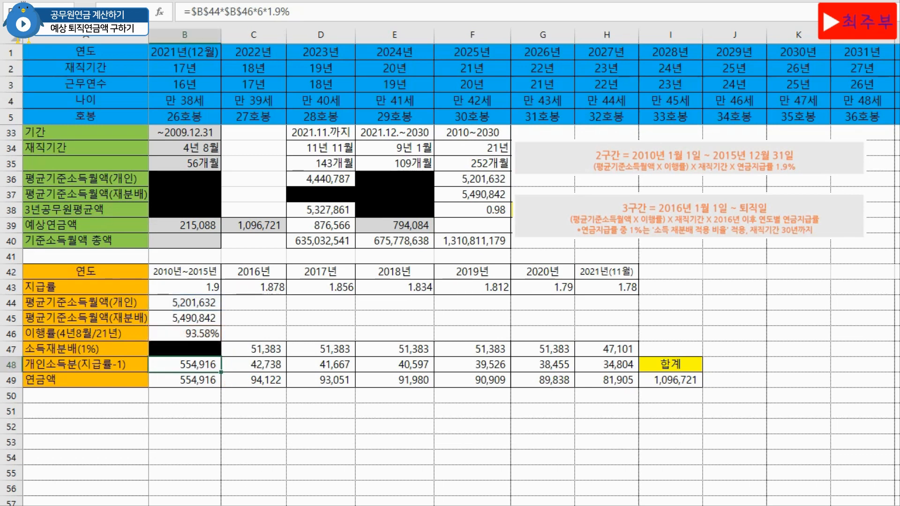
Examine the 2021년(11월) 소득재분배 and 개인소득분 formulas in H47 and H48, circling the 11/12 service period factor
{"action": "left_click", "coordinate": [254, 272]}
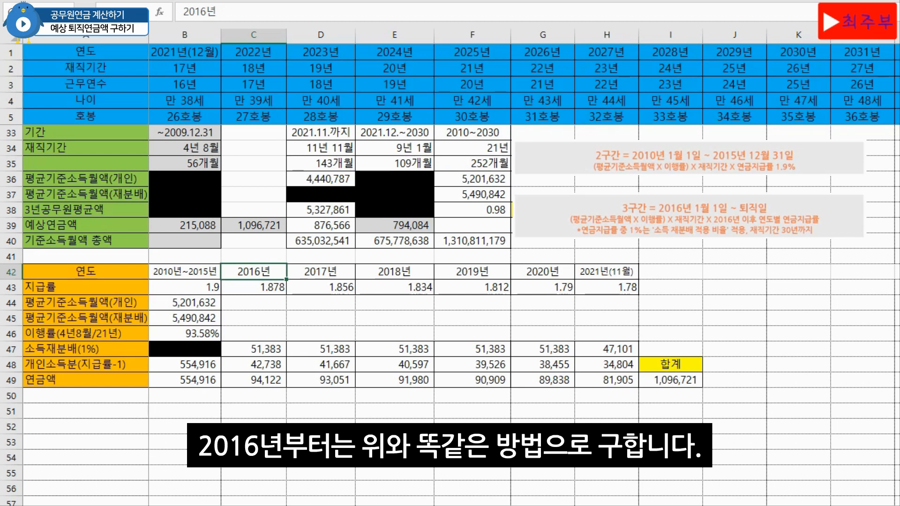
{"action": "left_click_drag", "start_coordinate": [607, 272], "coordinate": [606, 287]}
{"action": "double_click", "coordinate": [606, 349]}
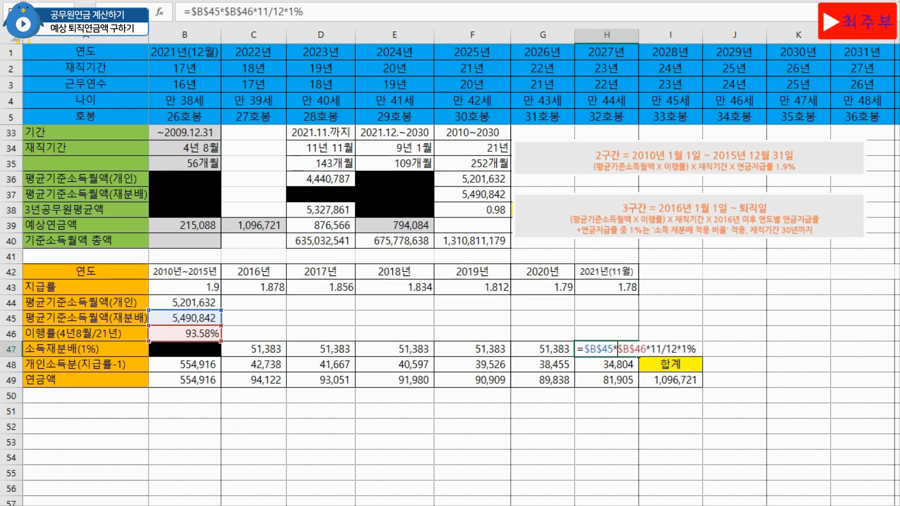
{"action": "key", "text": "Return"}
{"action": "key", "text": "F2"}
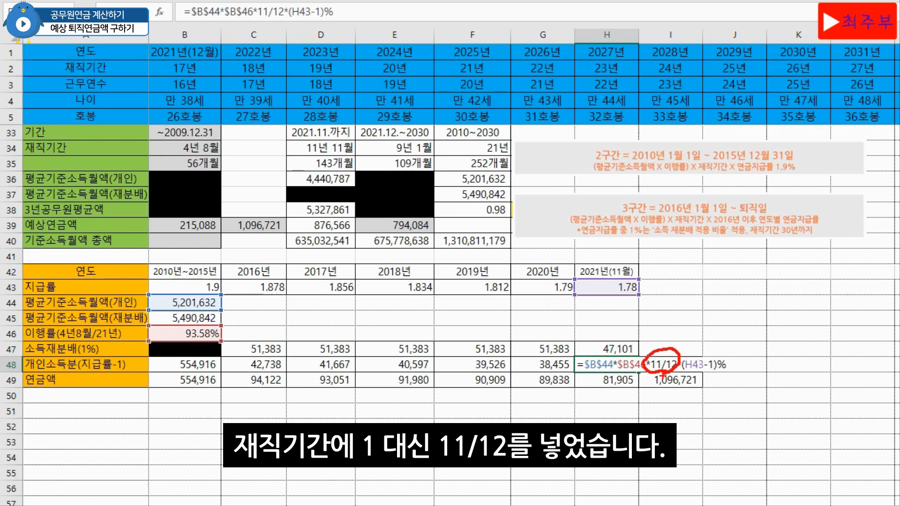
{"action": "key", "text": "Escape"}
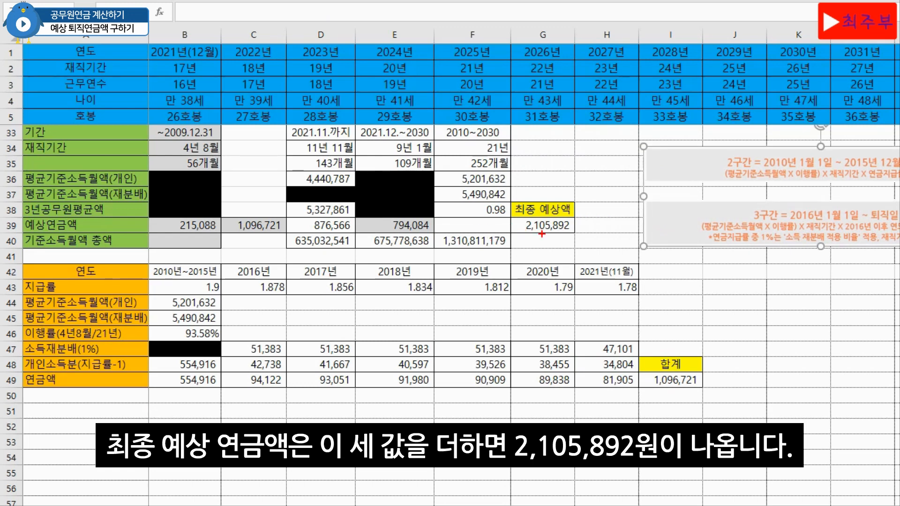
Check-mark the three 예상연금액 amounts in B39, C39 and E39 that make up the circled 최종 예상액
{"action": "mouse_move", "coordinate": [183, 209]}
{"action": "left_mouse_down"}
{"action": "mouse_move", "coordinate": [190, 218]}
{"action": "mouse_move", "coordinate": [269, 209]}
{"action": "left_mouse_up"}
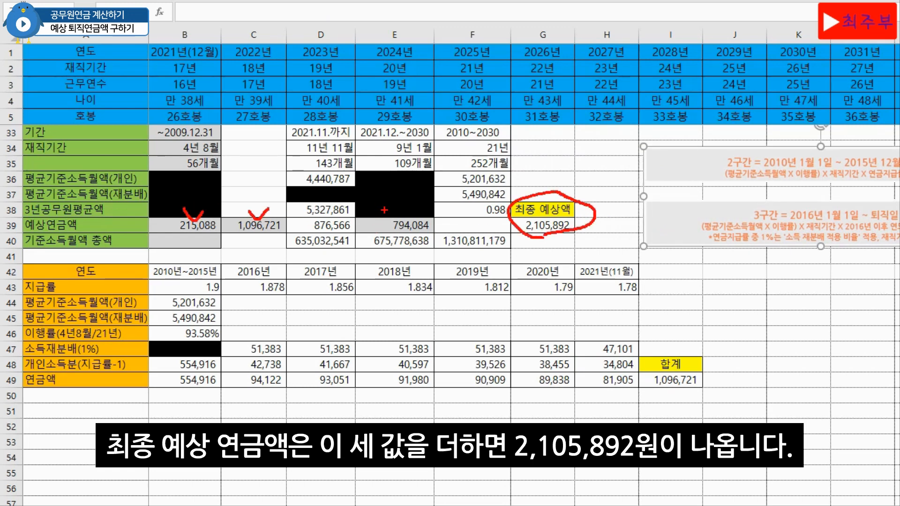
{"action": "mouse_move", "coordinate": [386, 211]}
{"action": "left_mouse_down"}
{"action": "mouse_move", "coordinate": [430, 201]}
{"action": "mouse_move", "coordinate": [504, 222]}
{"action": "mouse_move", "coordinate": [498, 233]}
{"action": "left_mouse_up"}
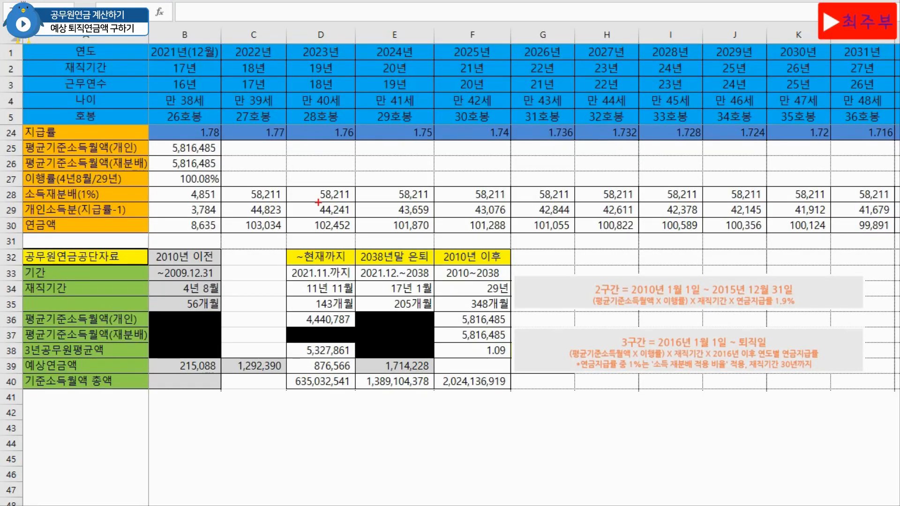
Underline the 지급률 label in row 24, circle the 2038년 heading and underline its 지급률 in S24, then clear the marks
{"action": "left_click_drag", "start_coordinate": [25, 135], "coordinate": [60, 136]}
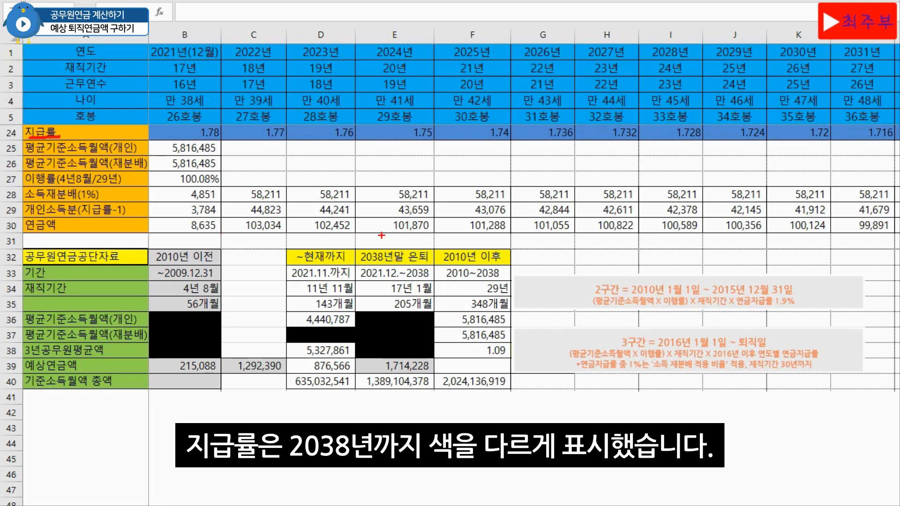
{"action": "key", "text": "Escape"}
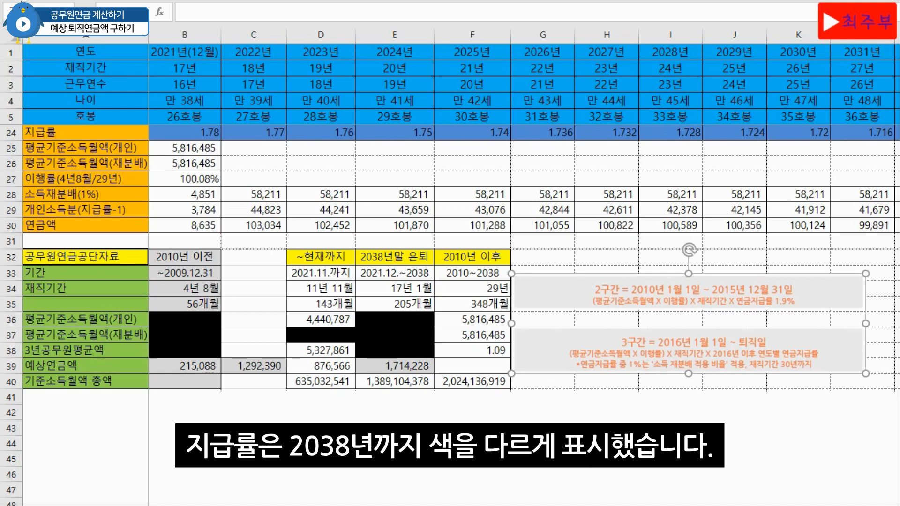
{"action": "scroll", "coordinate": [524, 267], "scroll_direction": "right", "scroll_amount": 4}
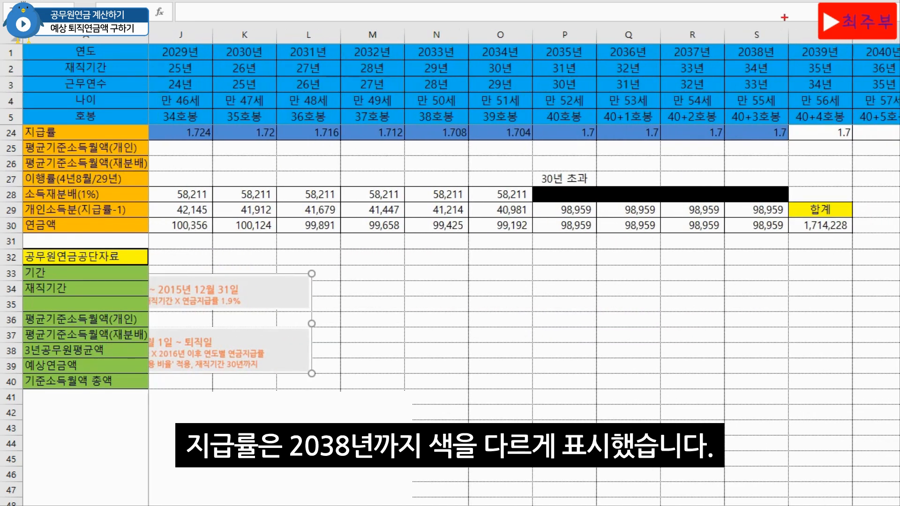
{"action": "mouse_move", "coordinate": [754, 64]}
{"action": "left_mouse_down"}
{"action": "mouse_move", "coordinate": [769, 42]}
{"action": "mouse_move", "coordinate": [772, 60]}
{"action": "left_mouse_up"}
{"action": "left_click_drag", "start_coordinate": [736, 143], "coordinate": [788, 150]}
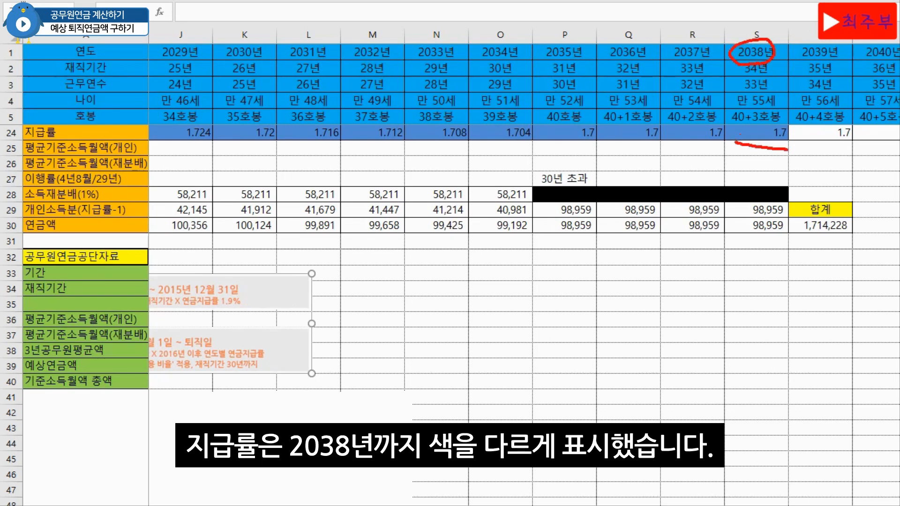
{"action": "key", "text": "Escape"}
{"action": "scroll", "coordinate": [523, 267], "scroll_direction": "left", "scroll_amount": 4}
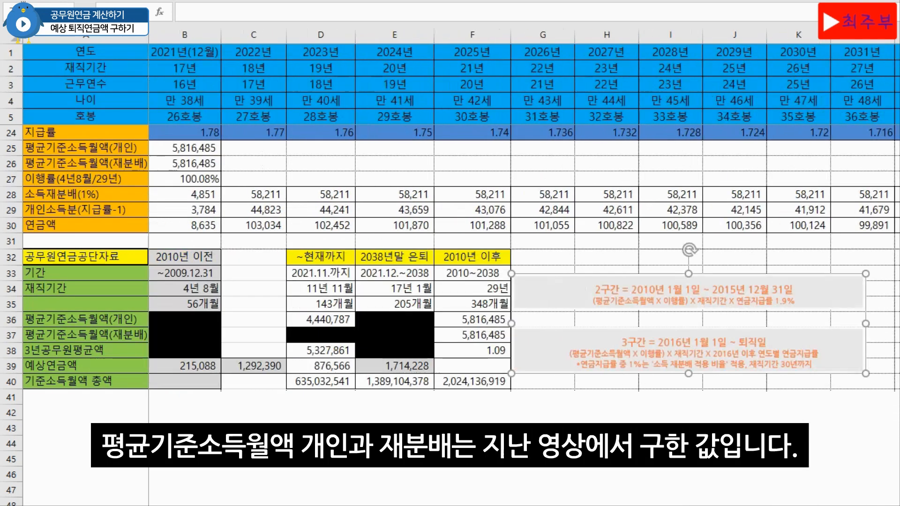
Bracket the 평균기준소득월액 pairs in B25:B26 and F36:F37, and mark the 이행률 in B27 with its service periods in B34 and F34
{"action": "left_click_drag", "start_coordinate": [147, 146], "coordinate": [152, 168]}
{"action": "left_click_drag", "start_coordinate": [454, 315], "coordinate": [449, 342]}
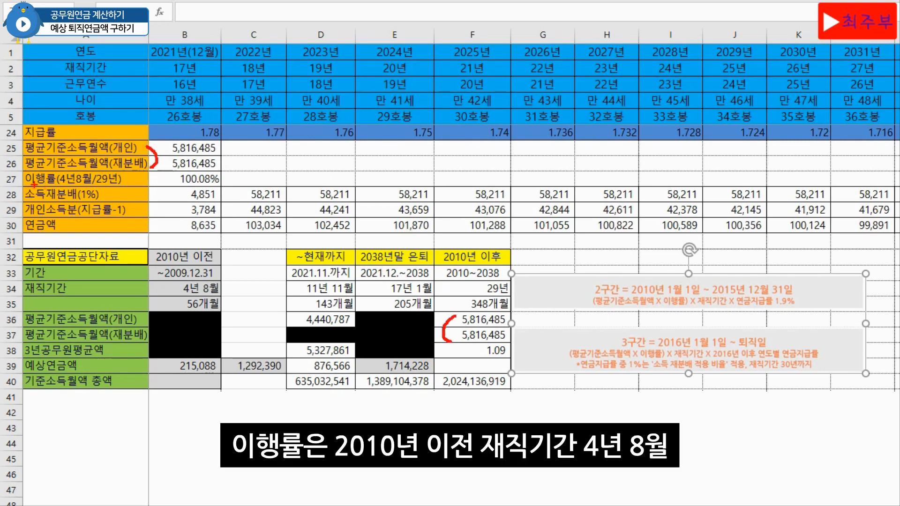
{"action": "left_click_drag", "start_coordinate": [27, 184], "coordinate": [126, 185]}
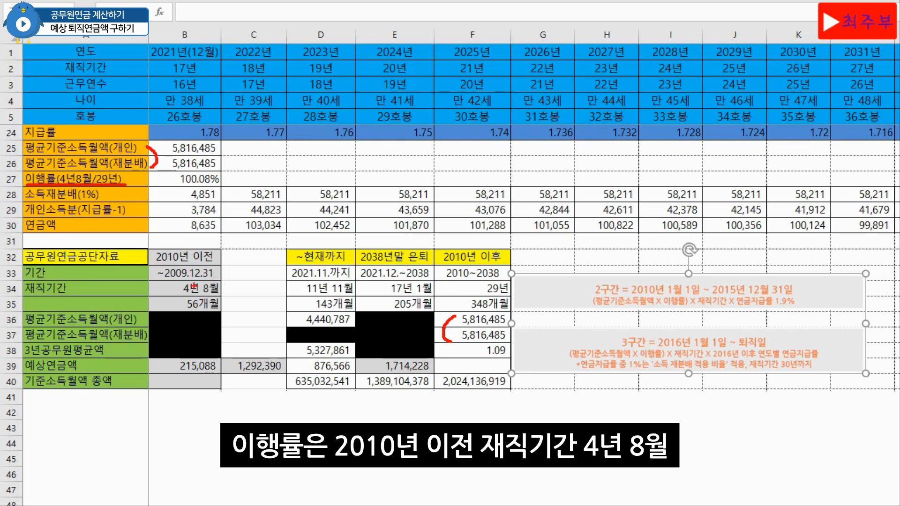
{"action": "left_click_drag", "start_coordinate": [168, 296], "coordinate": [220, 296]}
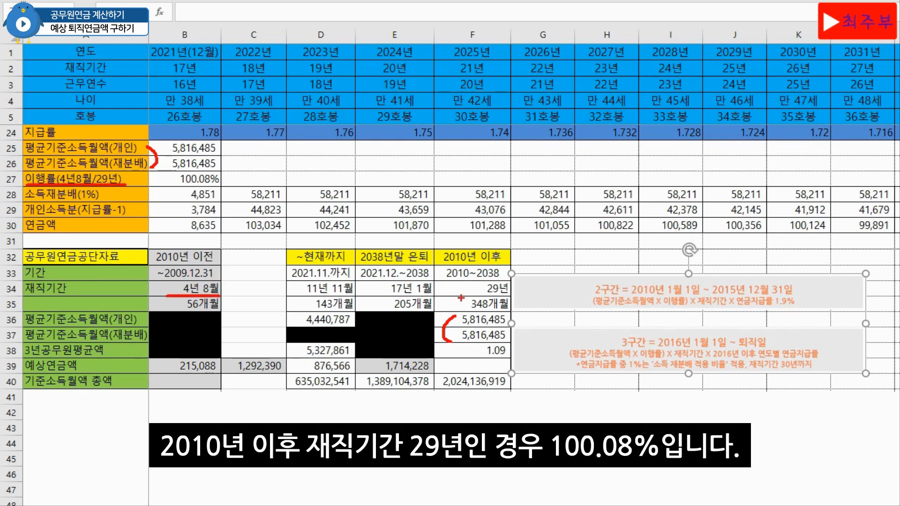
{"action": "left_click_drag", "start_coordinate": [463, 296], "coordinate": [510, 296]}
{"action": "mouse_move", "coordinate": [174, 174]}
{"action": "left_mouse_down"}
{"action": "mouse_move", "coordinate": [233, 178]}
{"action": "mouse_move", "coordinate": [176, 190]}
{"action": "left_mouse_up"}
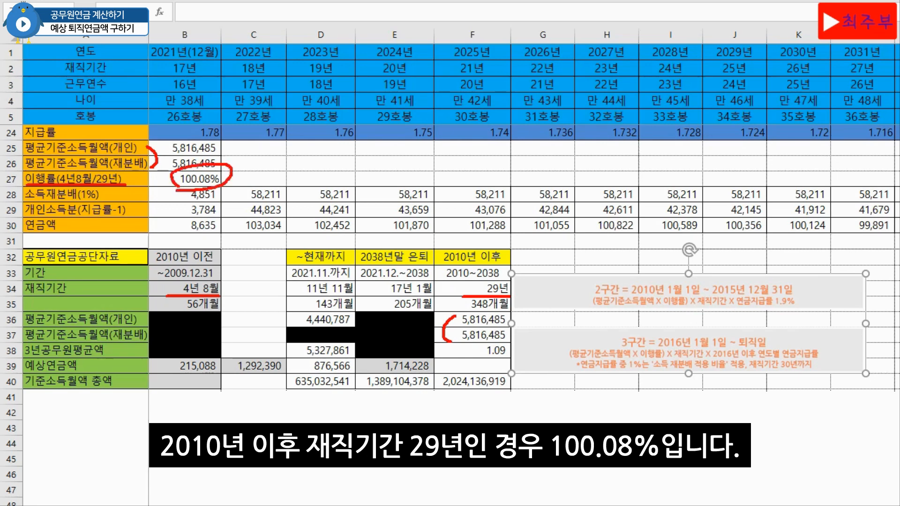
{"action": "key", "text": "Escape"}
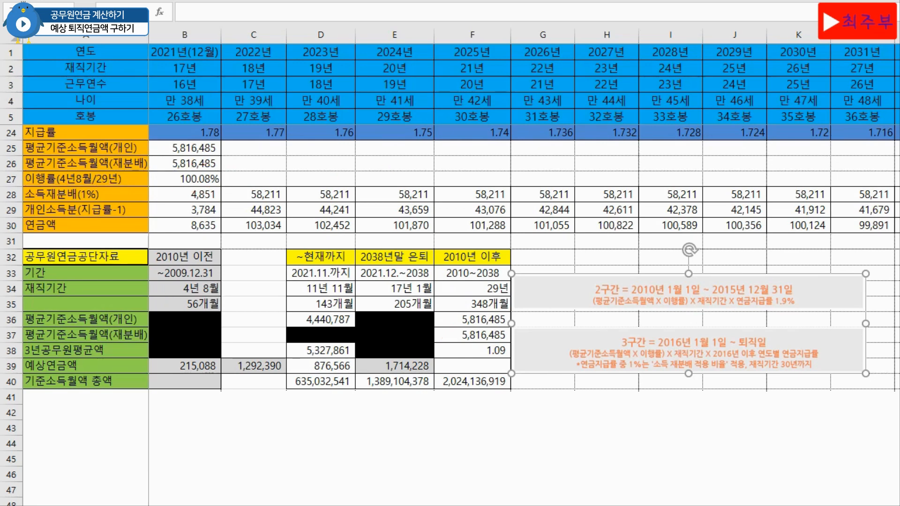
{"action": "key", "text": "Escape"}
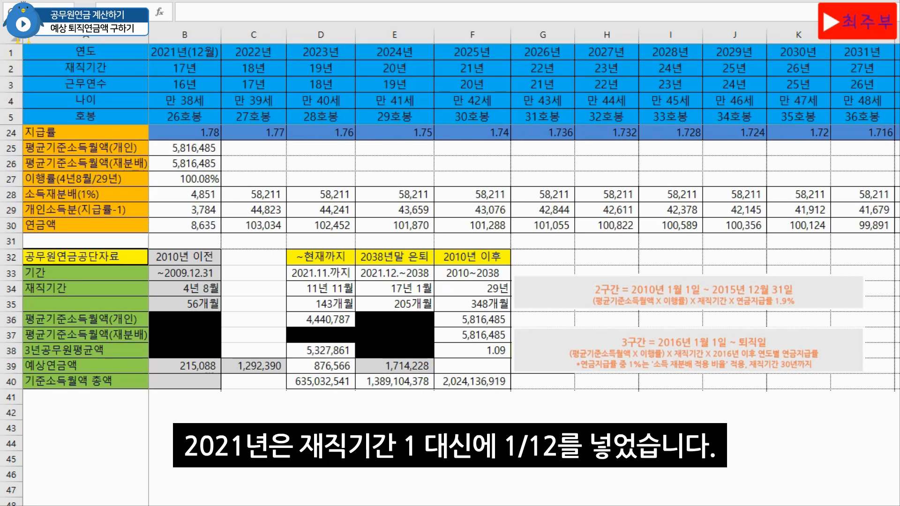
Examine the December 2021 formulas in B28 and B29 of the 2038 retirement table, marking their 1/12 factor
{"action": "double_click", "coordinate": [196, 194]}
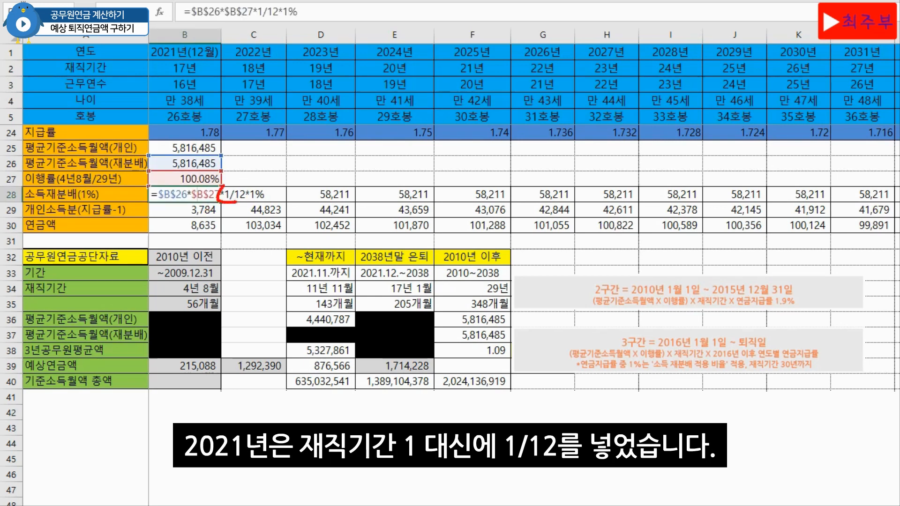
{"action": "key", "text": "Return"}
{"action": "double_click", "coordinate": [197, 210]}
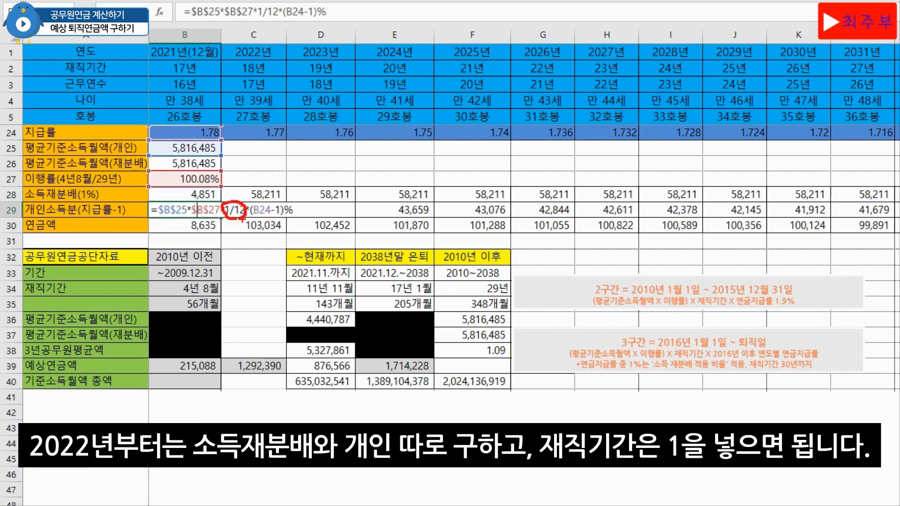
{"action": "key", "text": "Escape"}
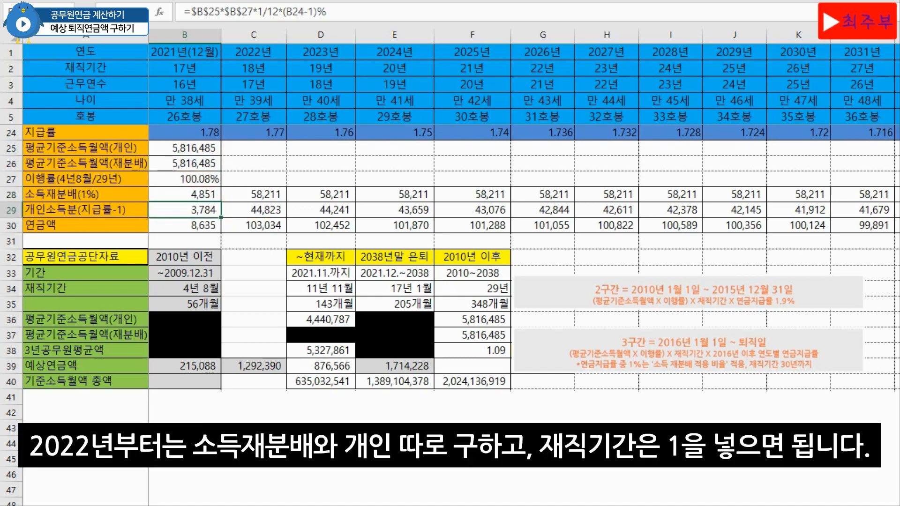
Examine the 2022년 소득재분배 and 개인소득분 formulas in C28 and C29, which use a service period factor of 1
{"action": "double_click", "coordinate": [230, 195]}
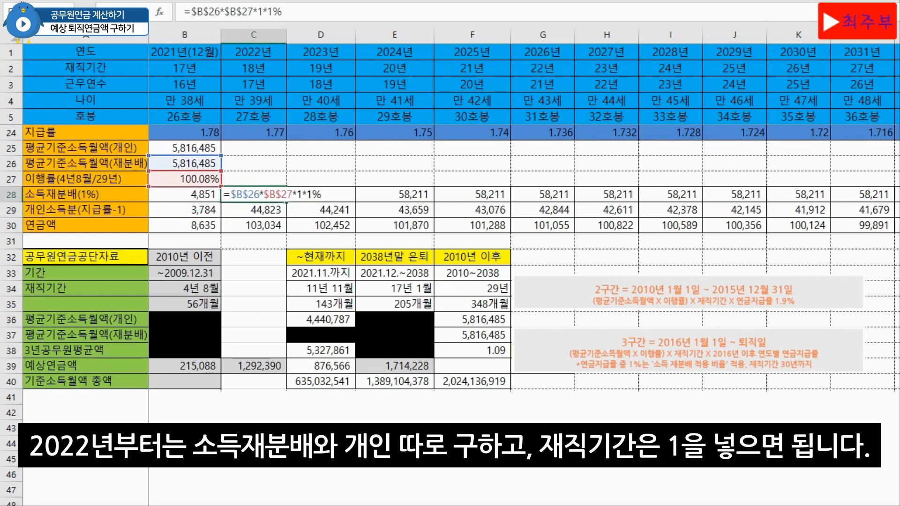
{"action": "key", "text": "Return"}
{"action": "double_click", "coordinate": [277, 210]}
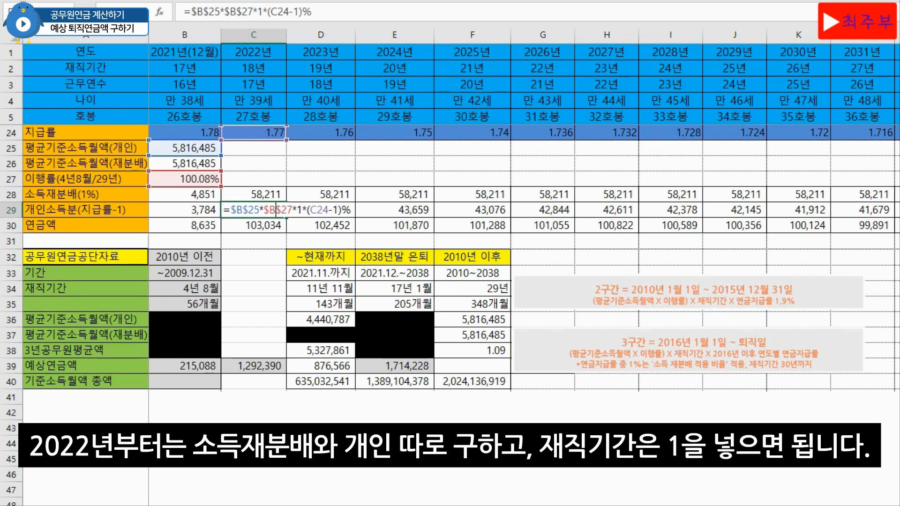
{"action": "key", "text": "Escape"}
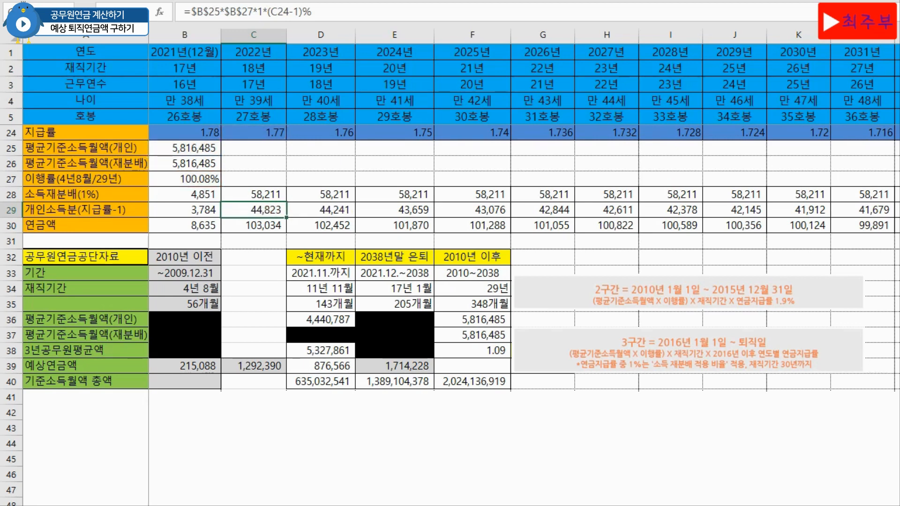
Circle the 30년 초과 note in P27 and the 2035년 근무연수 in P3, then clear the marks
{"action": "scroll", "coordinate": [524, 267], "scroll_direction": "right", "scroll_amount": 9}
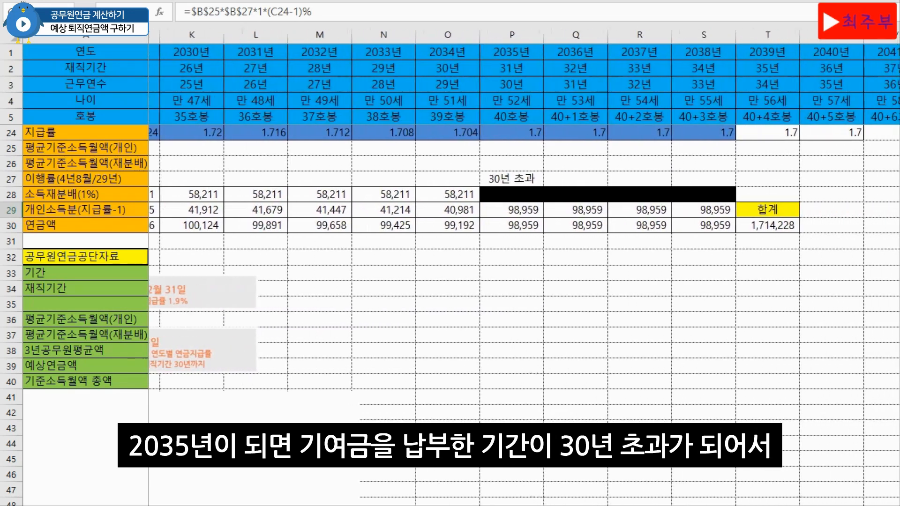
{"action": "scroll", "coordinate": [524, 267], "scroll_direction": "right", "scroll_amount": 1}
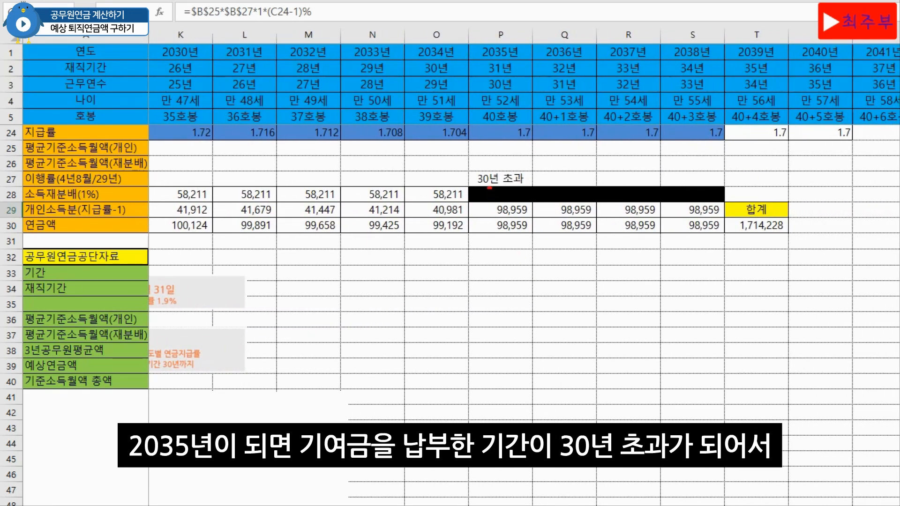
{"action": "mouse_move", "coordinate": [490, 187]}
{"action": "left_mouse_down"}
{"action": "mouse_move", "coordinate": [474, 168]}
{"action": "mouse_move", "coordinate": [539, 181]}
{"action": "mouse_move", "coordinate": [493, 190]}
{"action": "left_mouse_up"}
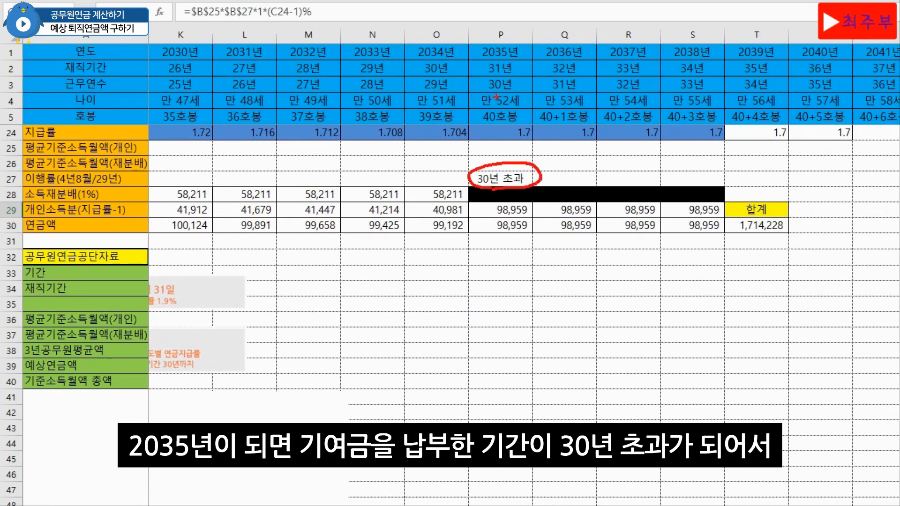
{"action": "mouse_move", "coordinate": [495, 97]}
{"action": "left_mouse_down"}
{"action": "mouse_move", "coordinate": [479, 87]}
{"action": "mouse_move", "coordinate": [515, 90]}
{"action": "left_mouse_up"}
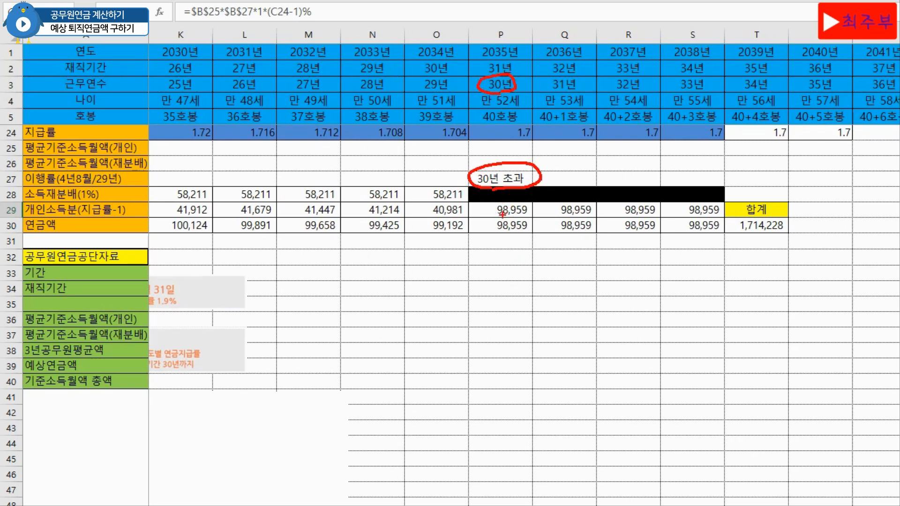
{"action": "key", "text": "Escape"}
Examine the 2035년 개인소득분 formula in P29, circling P24% and underlining the 연금액 values in P30:S30
{"action": "double_click", "coordinate": [517, 210]}
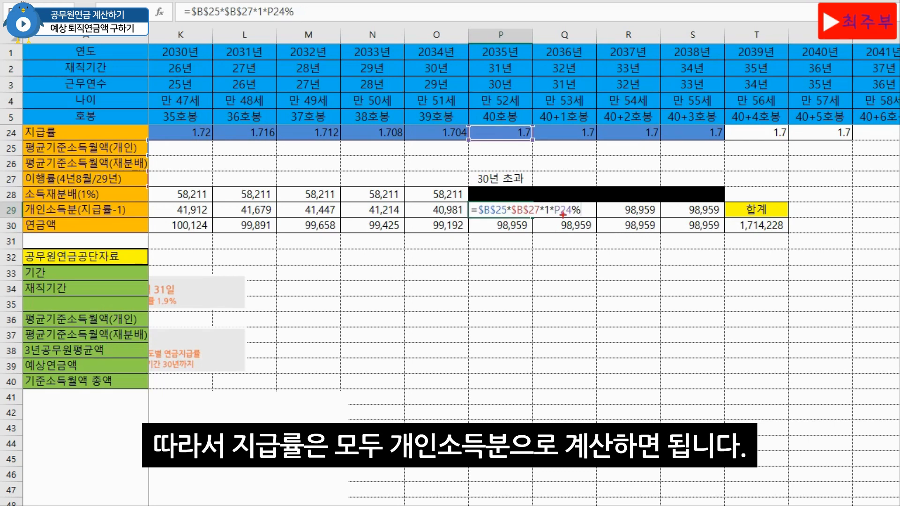
{"action": "mouse_move", "coordinate": [560, 213]}
{"action": "left_mouse_down"}
{"action": "mouse_move", "coordinate": [564, 196]}
{"action": "mouse_move", "coordinate": [585, 214]}
{"action": "left_mouse_up"}
{"action": "left_click_drag", "start_coordinate": [485, 236], "coordinate": [708, 236]}
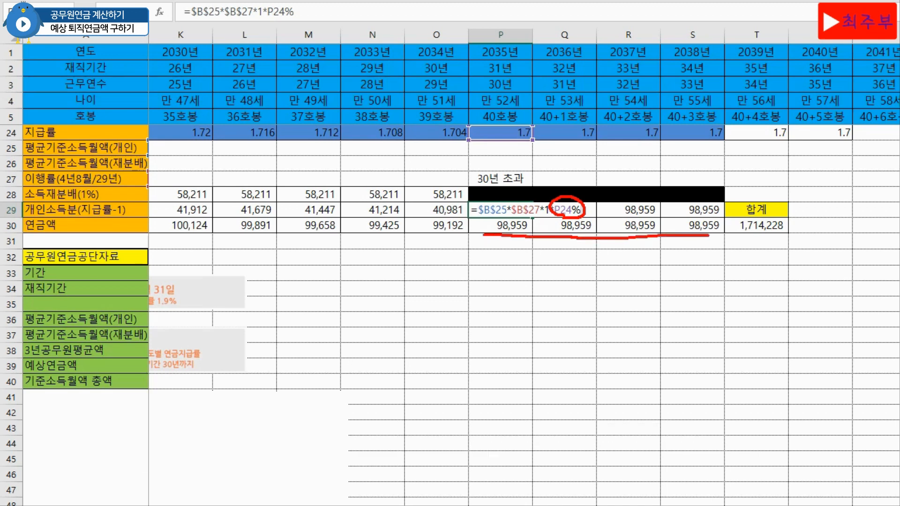
{"action": "key", "text": "Escape"}
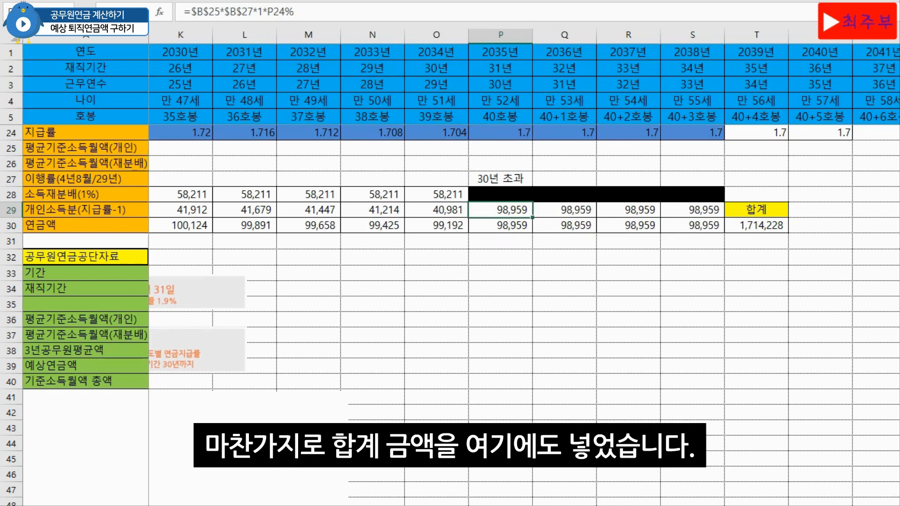
Mark the 합계 amount in T30 and the matching 예상연금액 in E39 of the summary table
{"action": "left_click", "coordinate": [756, 241]}
{"action": "mouse_move", "coordinate": [759, 245]}
{"action": "left_mouse_down"}
{"action": "mouse_move", "coordinate": [732, 227]}
{"action": "mouse_move", "coordinate": [803, 220]}
{"action": "mouse_move", "coordinate": [750, 245]}
{"action": "left_mouse_up"}
{"action": "scroll", "coordinate": [524, 267], "scroll_direction": "left", "scroll_amount": 5}
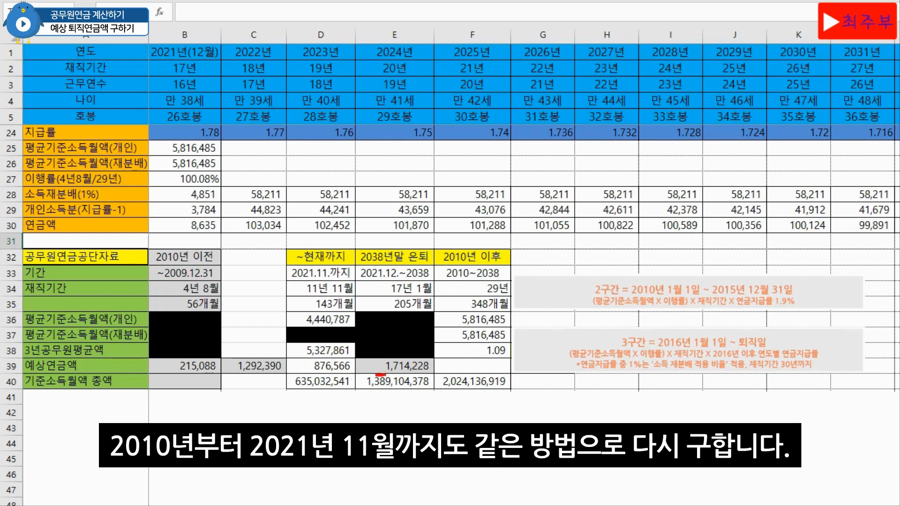
{"action": "mouse_move", "coordinate": [386, 374]}
{"action": "left_mouse_down"}
{"action": "mouse_move", "coordinate": [438, 359]}
{"action": "mouse_move", "coordinate": [387, 376]}
{"action": "left_mouse_up"}
Circle the 합계 amount in I48:I49 of the lower table and mark the matching 예상연금액 in C39
{"action": "scroll", "coordinate": [420, 396], "scroll_direction": "down", "scroll_amount": 3}
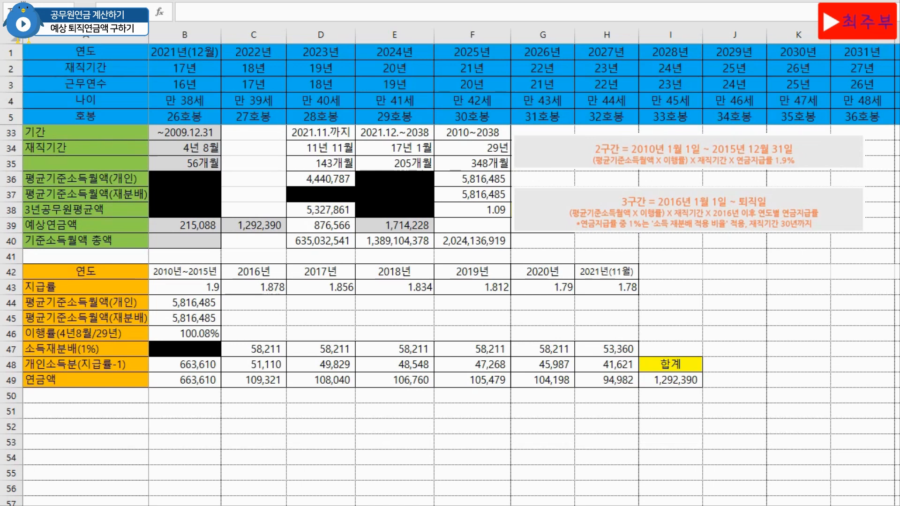
{"action": "mouse_move", "coordinate": [676, 397]}
{"action": "left_mouse_down"}
{"action": "mouse_move", "coordinate": [640, 379]}
{"action": "mouse_move", "coordinate": [704, 349]}
{"action": "mouse_move", "coordinate": [669, 395]}
{"action": "left_mouse_up"}
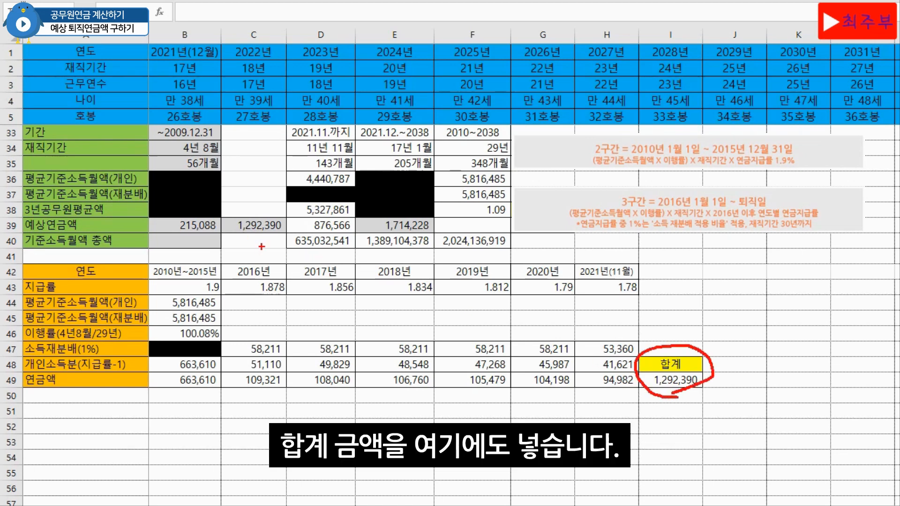
{"action": "mouse_move", "coordinate": [262, 233]}
{"action": "left_mouse_down"}
{"action": "mouse_move", "coordinate": [237, 237]}
{"action": "mouse_move", "coordinate": [268, 209]}
{"action": "mouse_move", "coordinate": [257, 236]}
{"action": "left_mouse_up"}
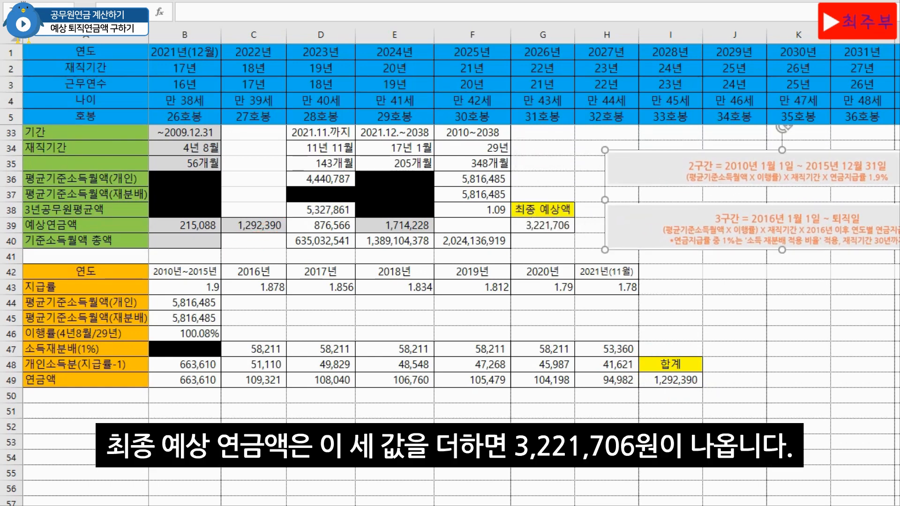
Circle the 최종 예상액 in G38:G39 and check-mark its components in B39, C39 and E39, then clear the marks
{"action": "mouse_move", "coordinate": [560, 236]}
{"action": "left_mouse_down"}
{"action": "mouse_move", "coordinate": [552, 240]}
{"action": "mouse_move", "coordinate": [512, 200]}
{"action": "mouse_move", "coordinate": [586, 232]}
{"action": "mouse_move", "coordinate": [558, 238]}
{"action": "left_mouse_up"}
{"action": "mouse_move", "coordinate": [197, 209]}
{"action": "left_mouse_down"}
{"action": "mouse_move", "coordinate": [206, 221]}
{"action": "mouse_move", "coordinate": [222, 204]}
{"action": "mouse_move", "coordinate": [263, 219]}
{"action": "mouse_move", "coordinate": [272, 208]}
{"action": "left_mouse_up"}
{"action": "mouse_move", "coordinate": [384, 211]}
{"action": "left_mouse_down"}
{"action": "mouse_move", "coordinate": [390, 217]}
{"action": "mouse_move", "coordinate": [411, 205]}
{"action": "left_mouse_up"}
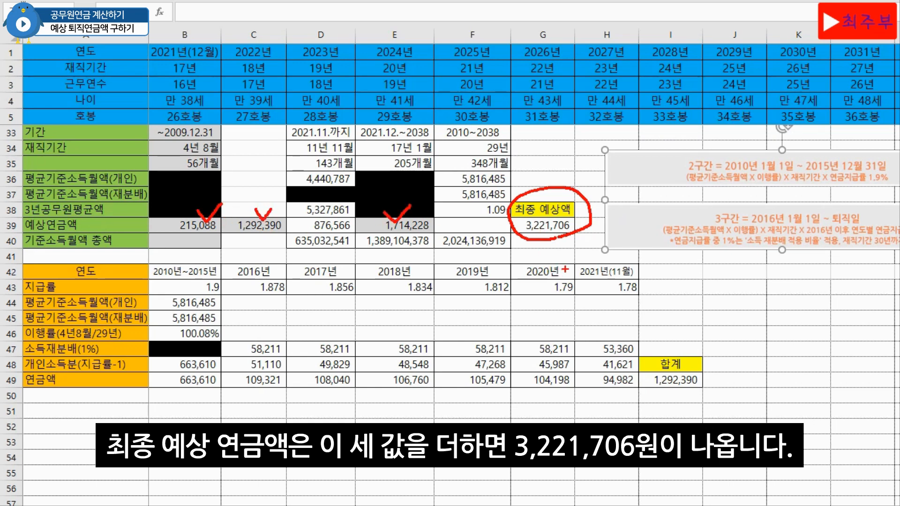
{"action": "key", "text": "Escape"}
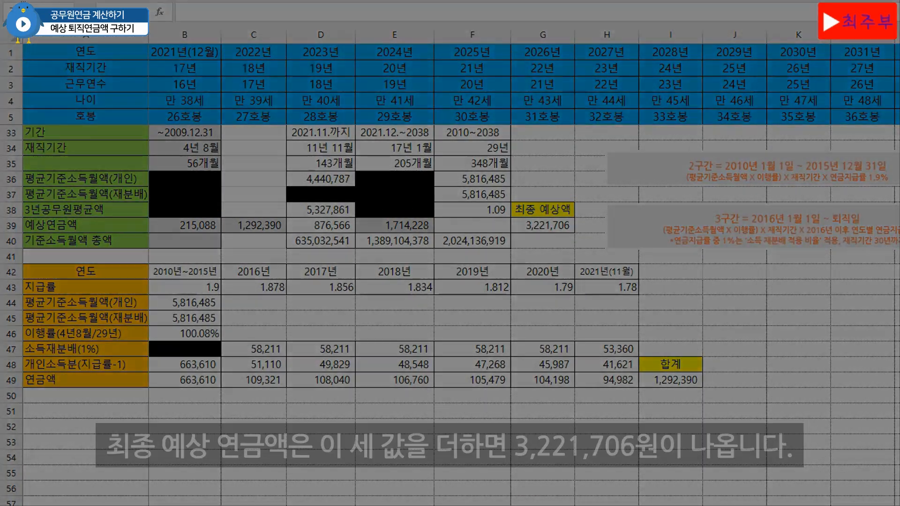